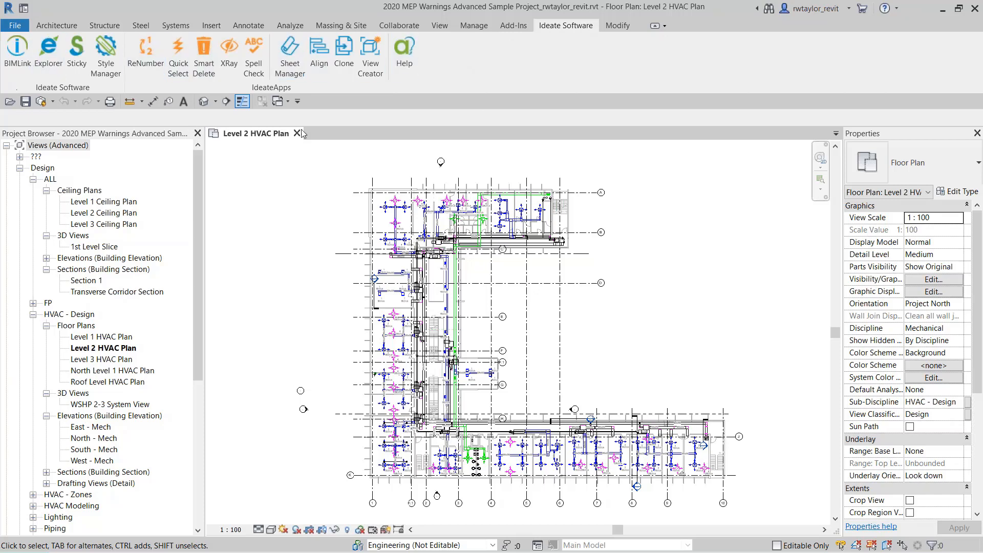
- Open Ideate Explorer and display the elements of the entire project, keeping them sorted by category
left_click(49, 62)
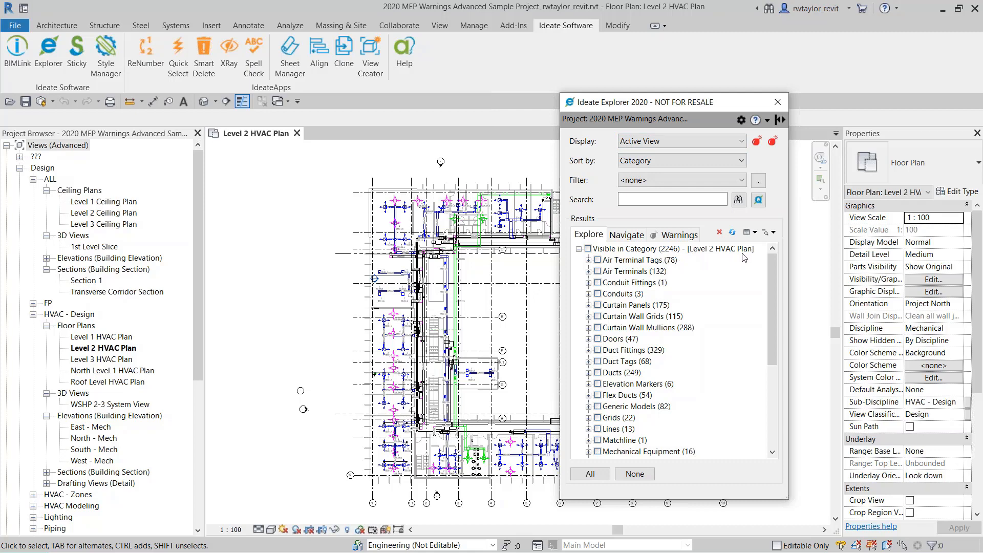
left_click(685, 141)
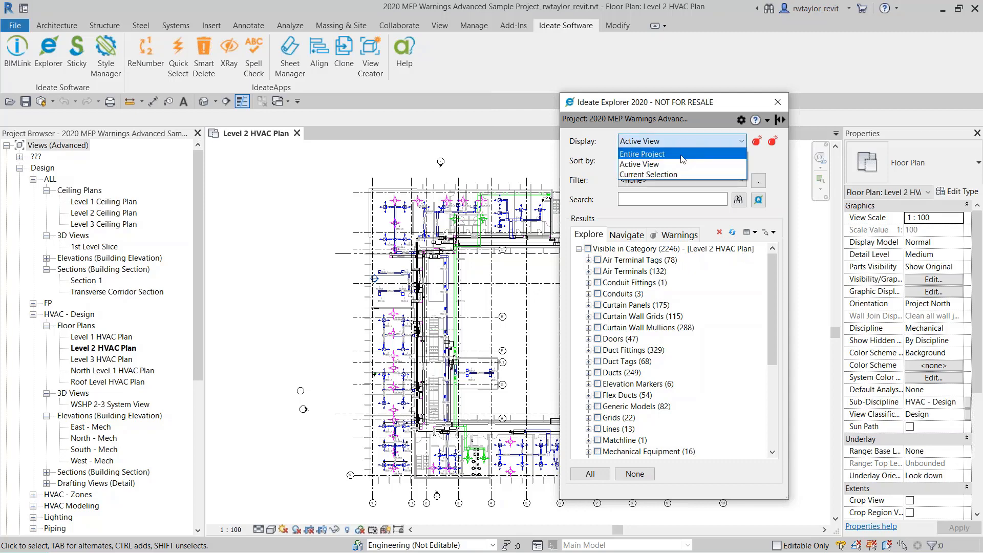
left_click(680, 155)
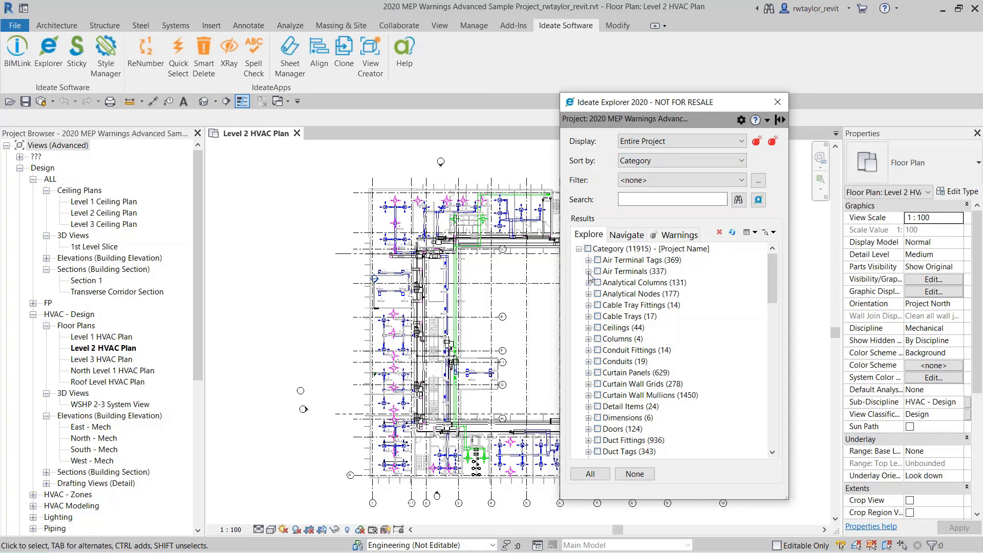
left_click(634, 161)
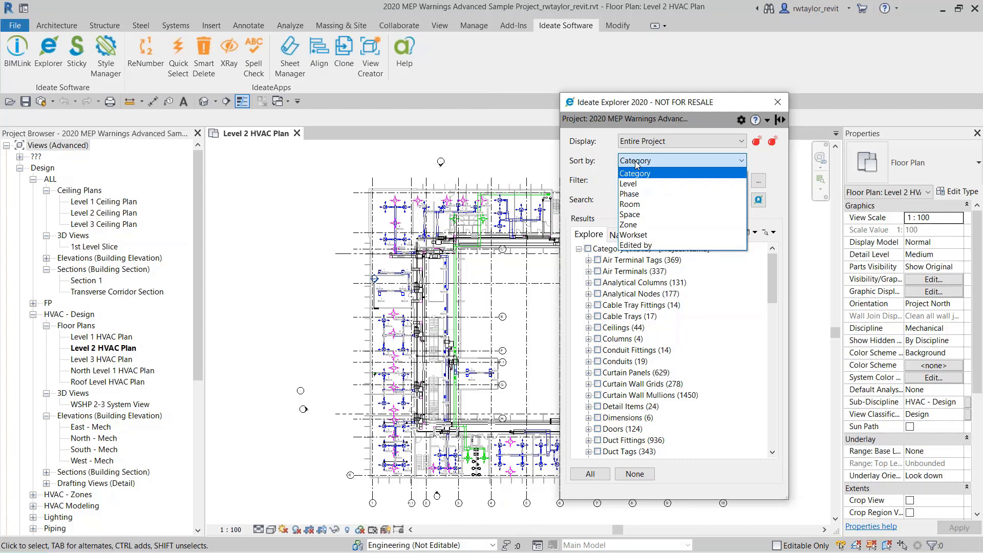
left_click(634, 160)
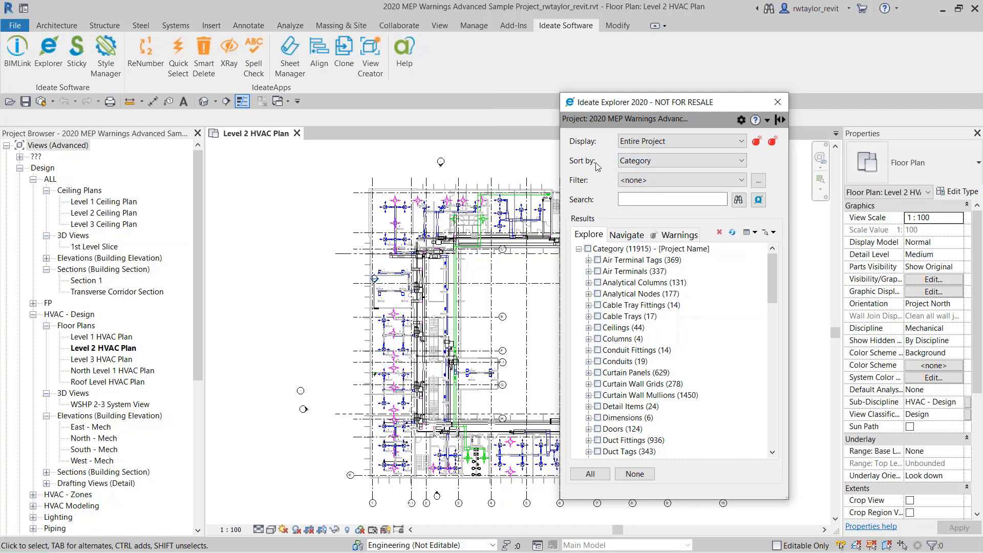
- Locate a 450 x 200 M_Supply Diffuser - Sidewall instance under Air Terminals and show it in the model, allowing closed views to be searched
left_click(588, 271)
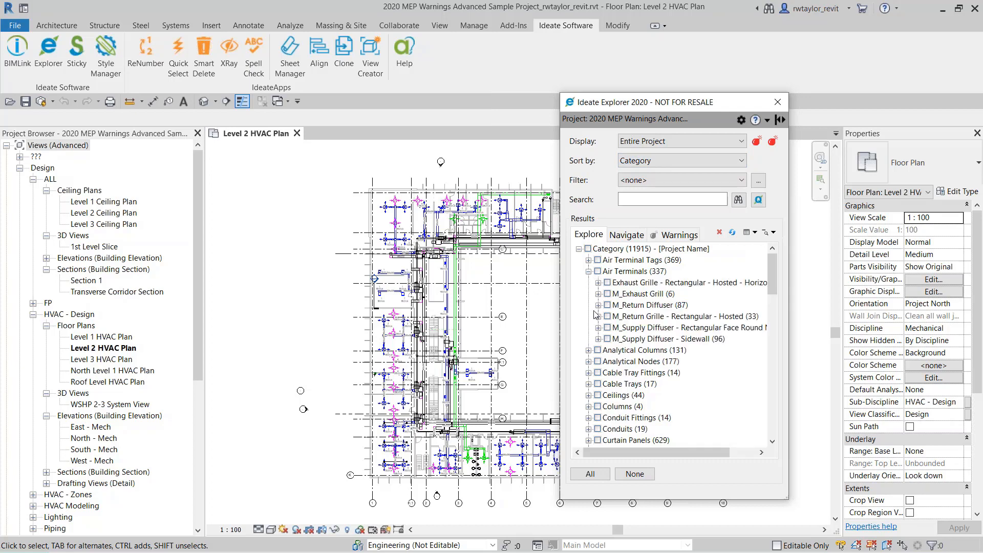
left_click(598, 339)
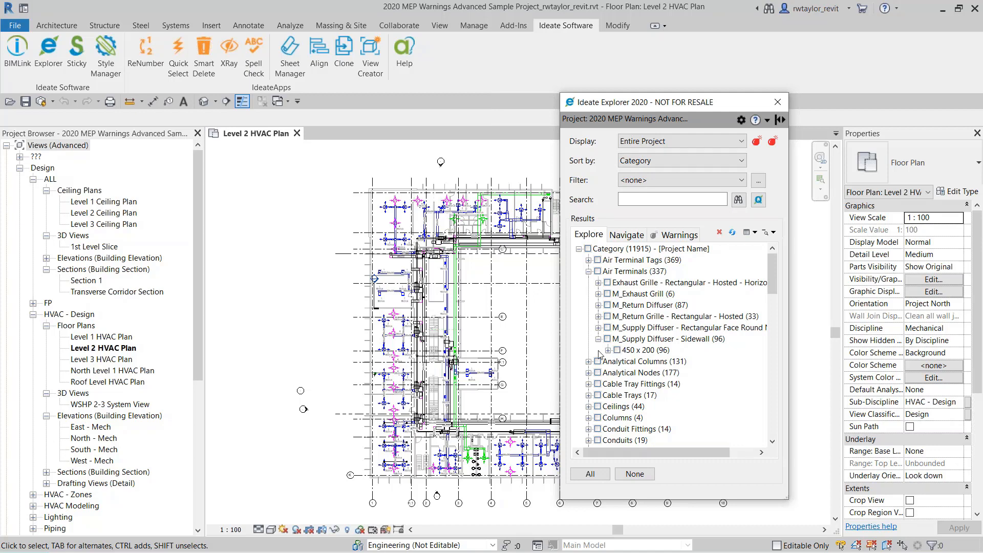
left_click(608, 351)
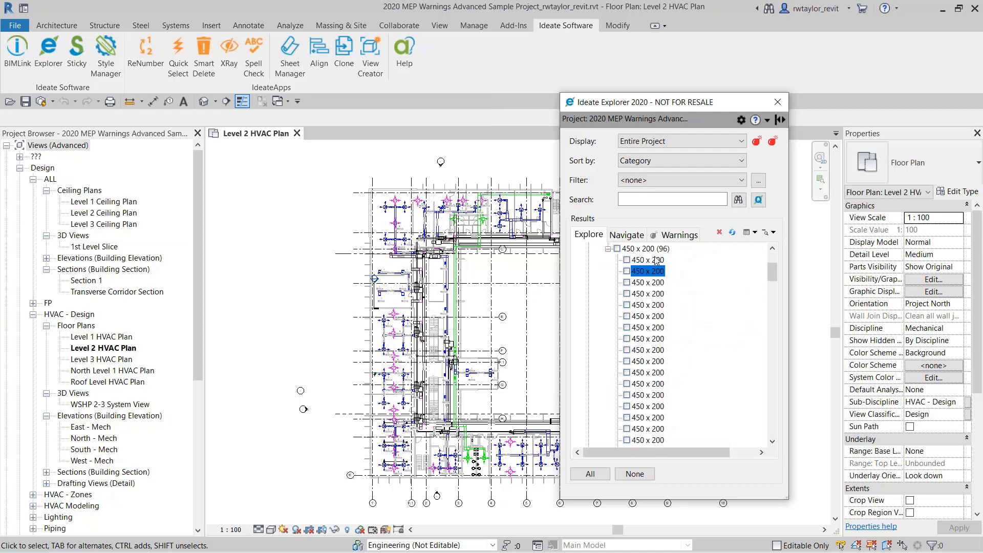
left_click(644, 395)
left_click(648, 339)
left_click(649, 329)
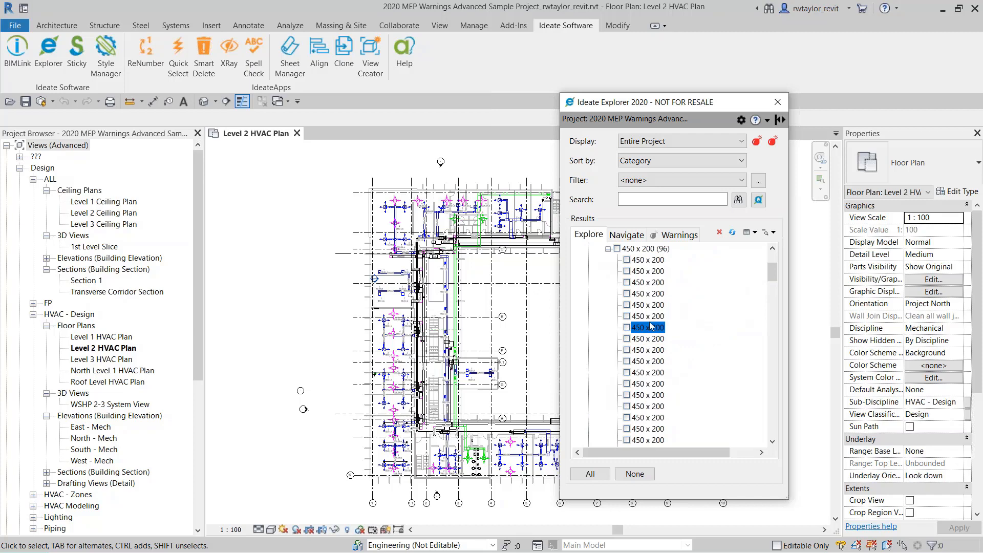
left_click(649, 317)
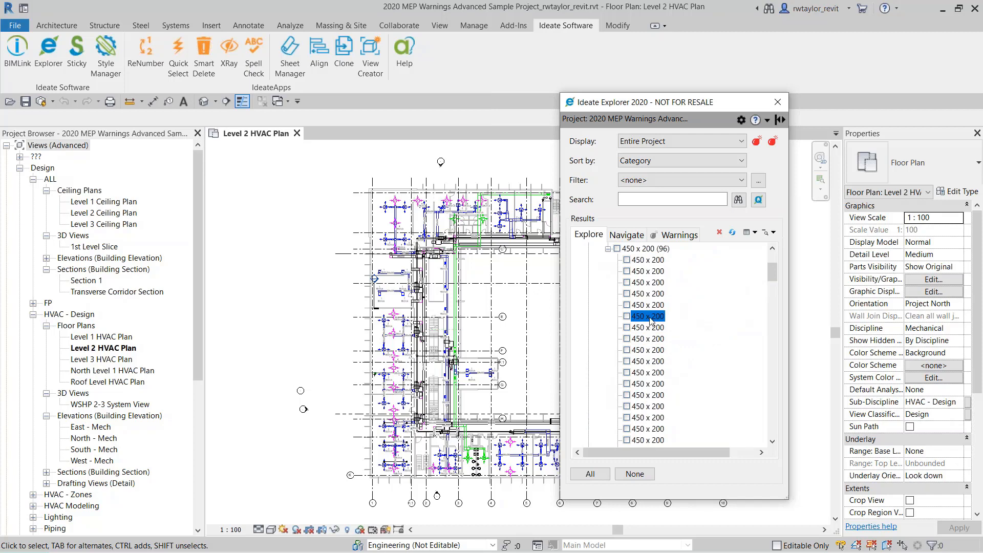
double_click(649, 317)
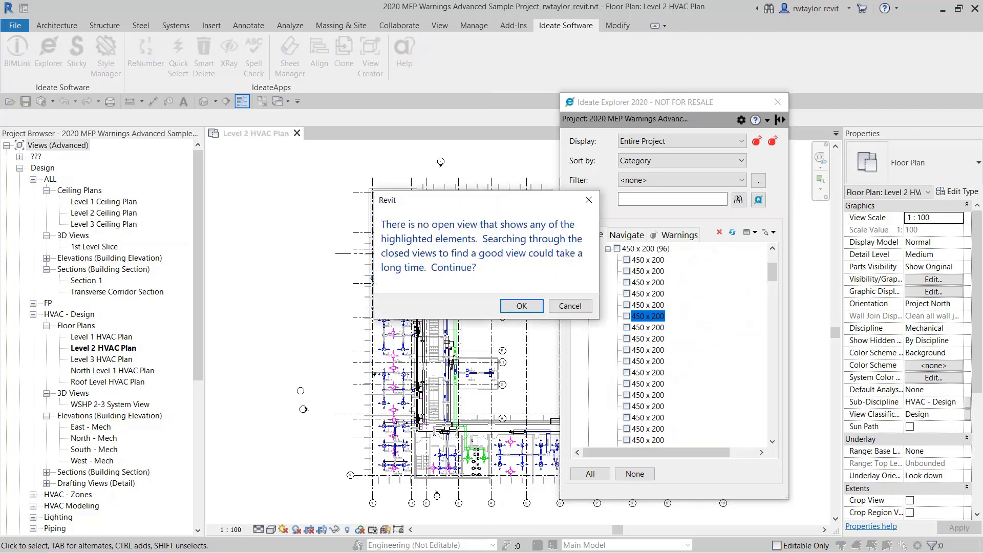
left_click(522, 305)
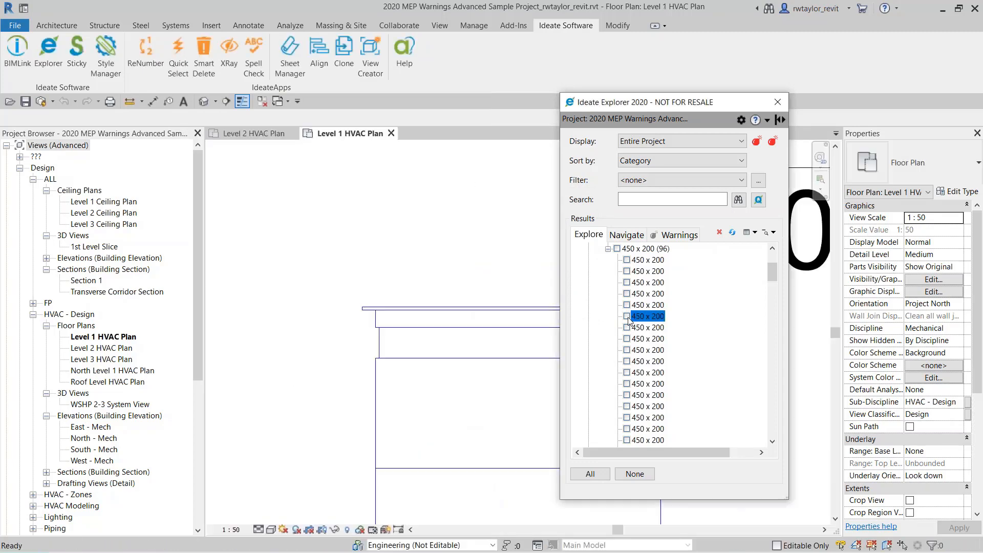
- Select the located 450 x 200 supply diffuser and view it within its surroundings on the Level 1 HVAC Plan
left_click(626, 316)
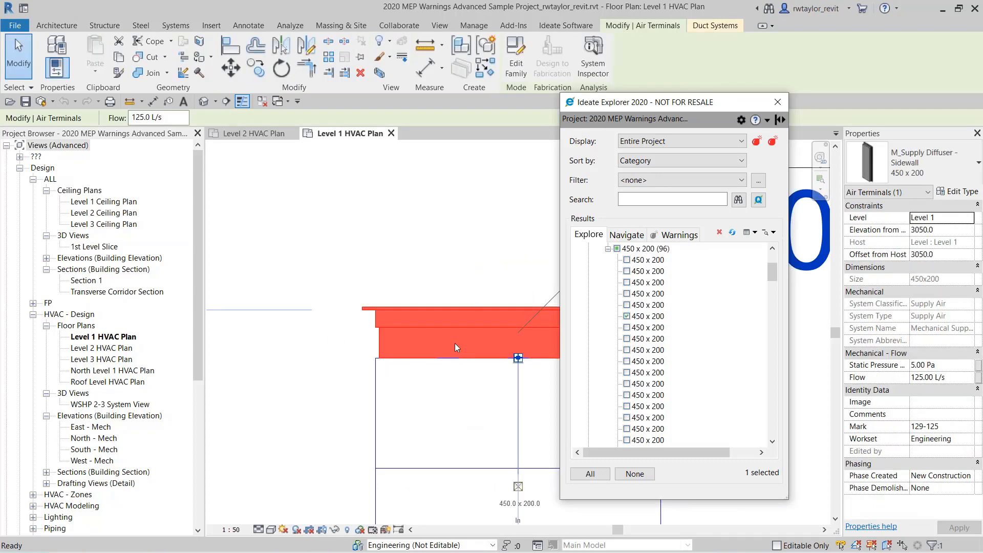
left_click(646, 327)
scroll(458, 209, "down", 3)
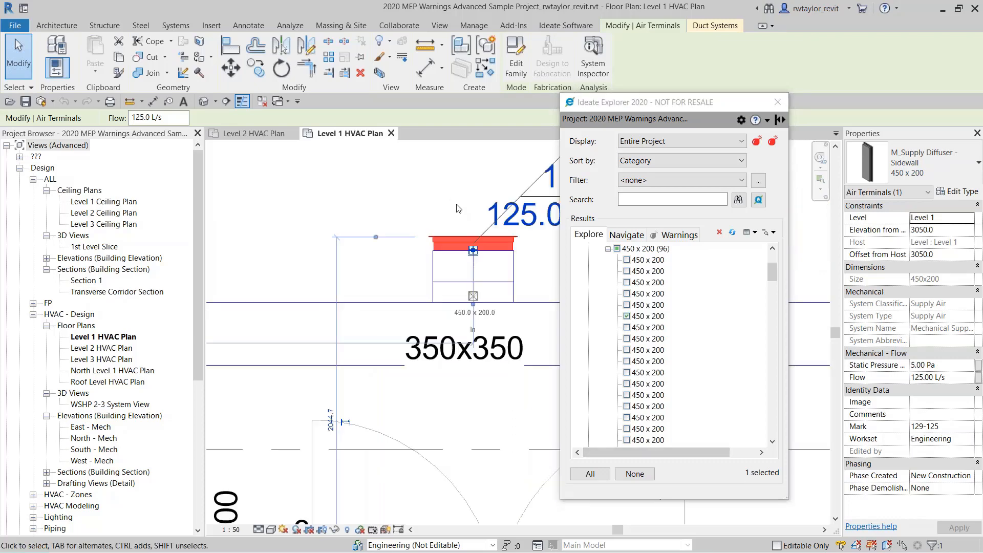
scroll(458, 208, "down", 5)
middle_click_drag(459, 208, 421, 336)
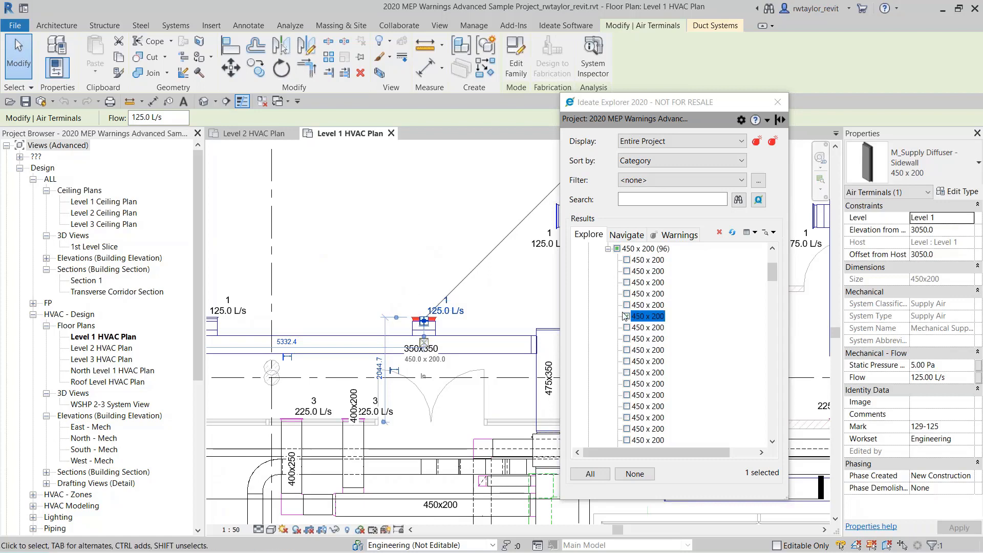
- Select all 450 x 200 sidewall supply diffusers and query them by Flow, keeping only those with 120.0 L/s selected
left_click(616, 249)
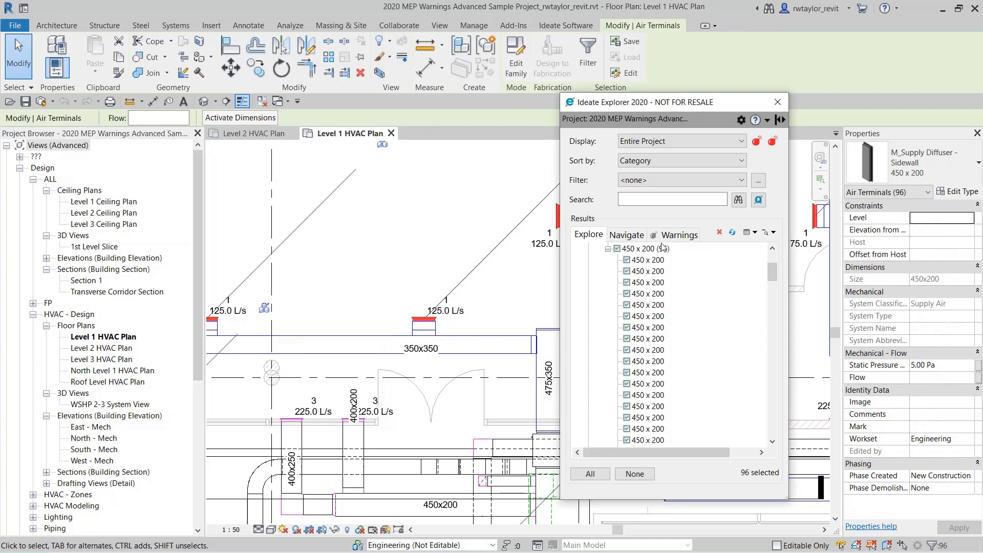
left_click(758, 200)
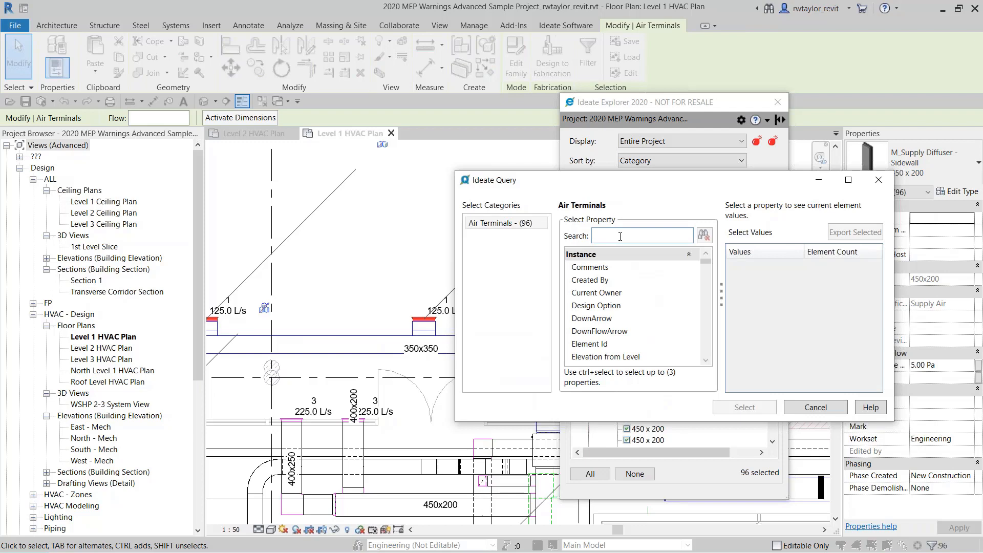
type("flow")
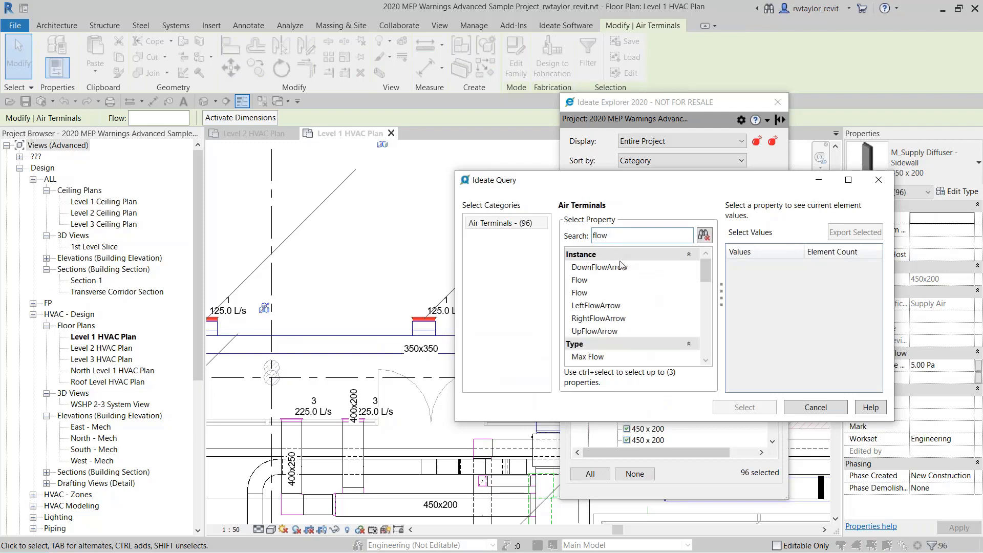
left_click(587, 281)
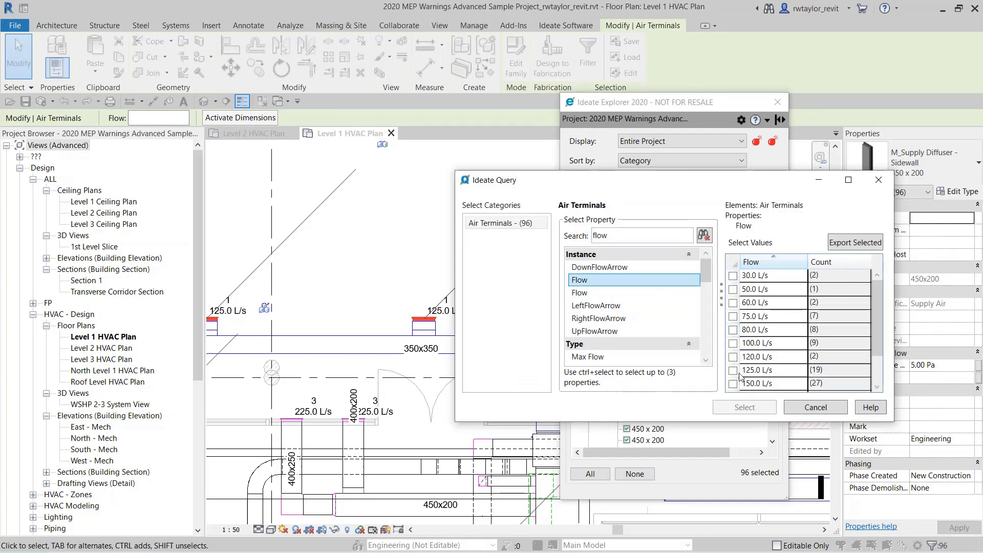
left_click(733, 358)
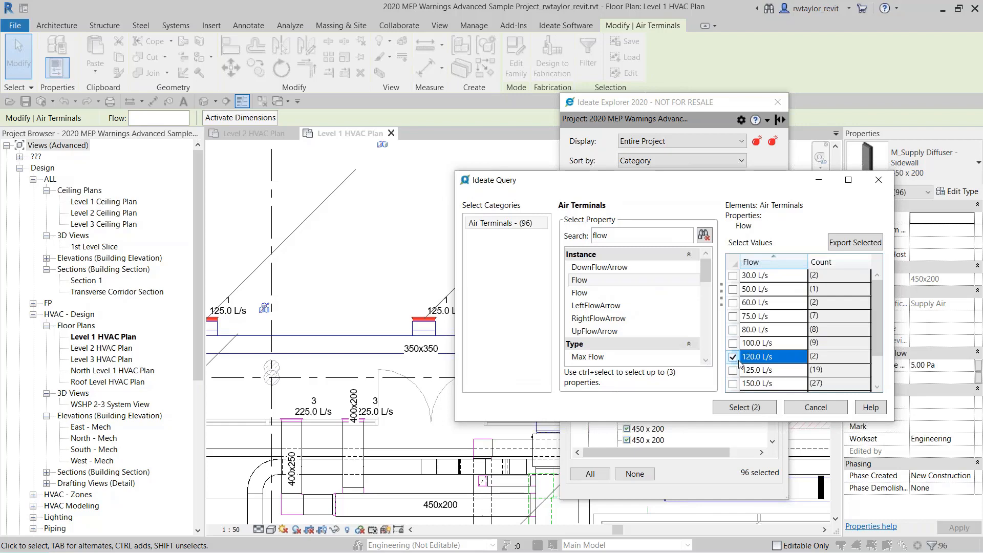
left_click(758, 408)
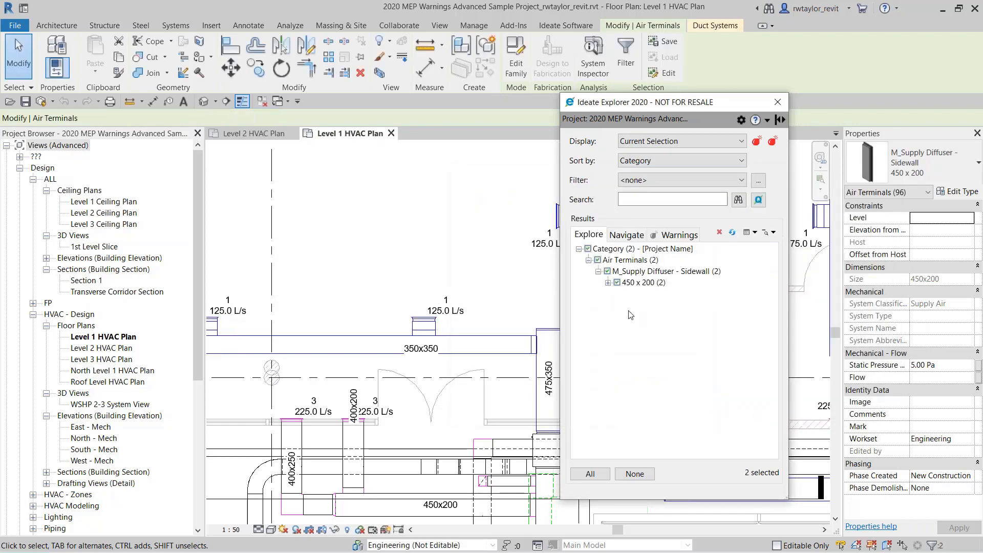
- Show the first diffuser from the query result in its plan view and clear the element selection
left_click(608, 283)
double_click(648, 294)
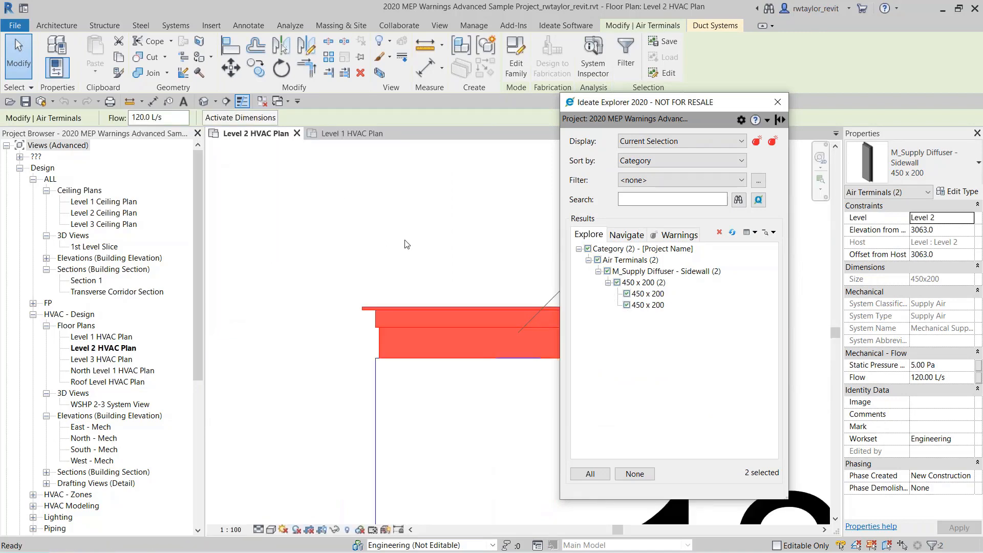
left_click(634, 474)
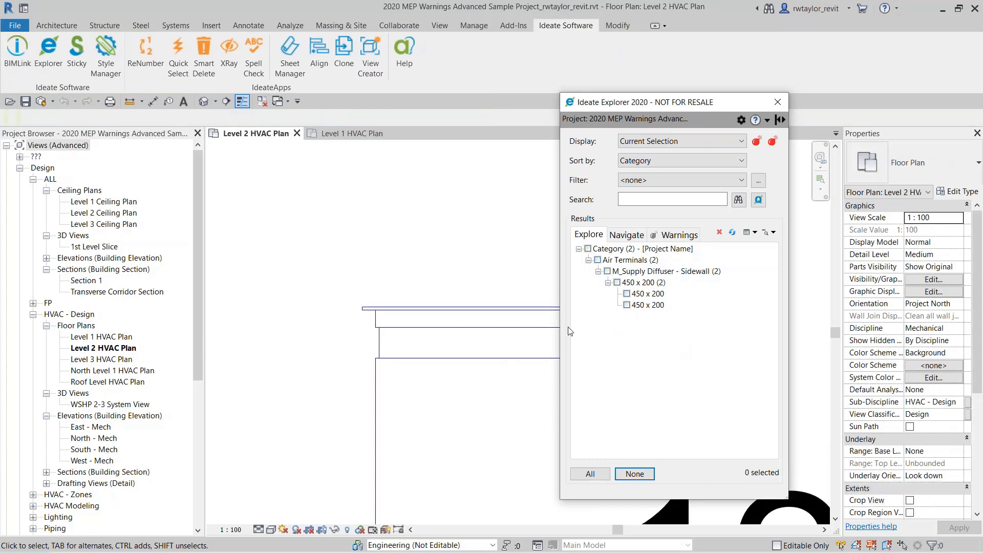
- Switch to the Level 1 HVAC Plan and fit the whole plan in the view
right_click(402, 254)
left_click(344, 134)
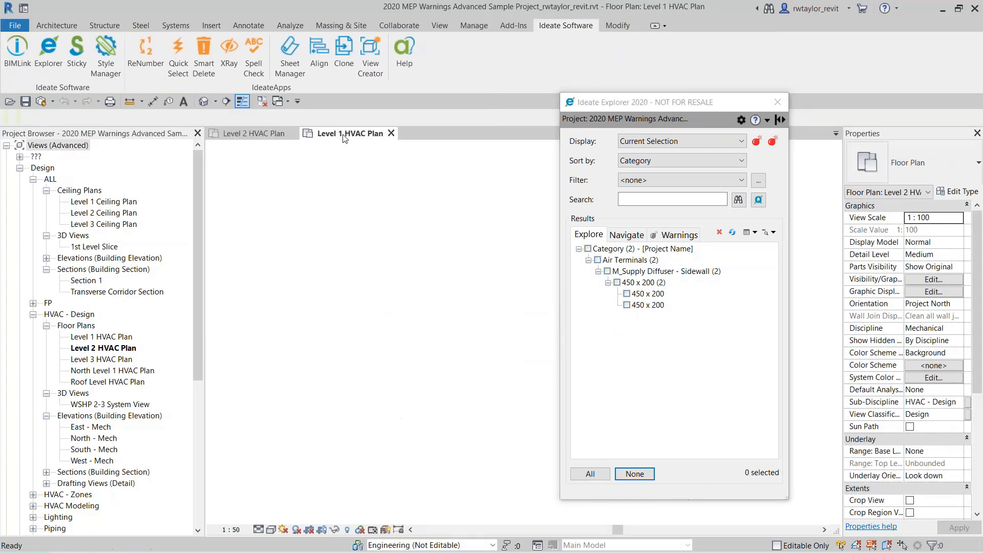
right_click(358, 213)
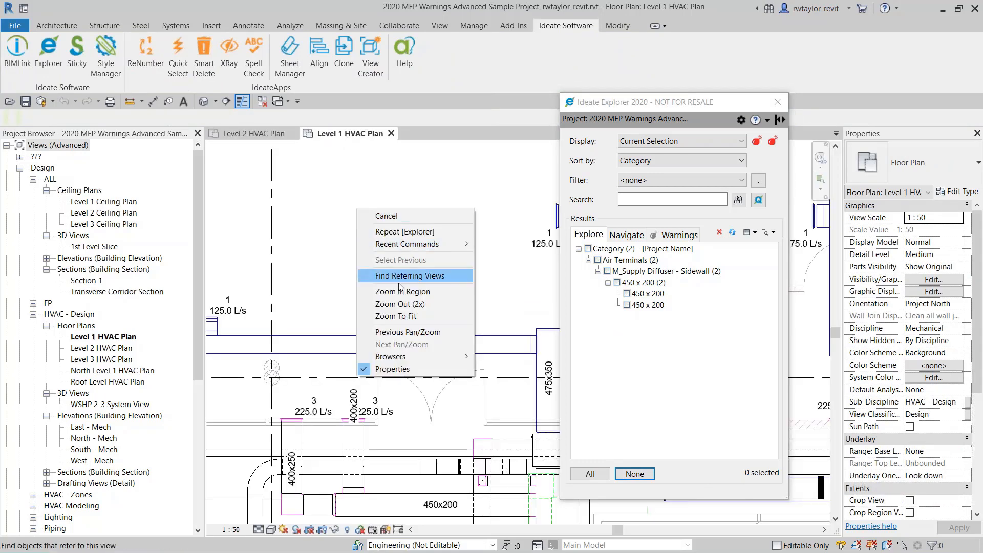
left_click(410, 311)
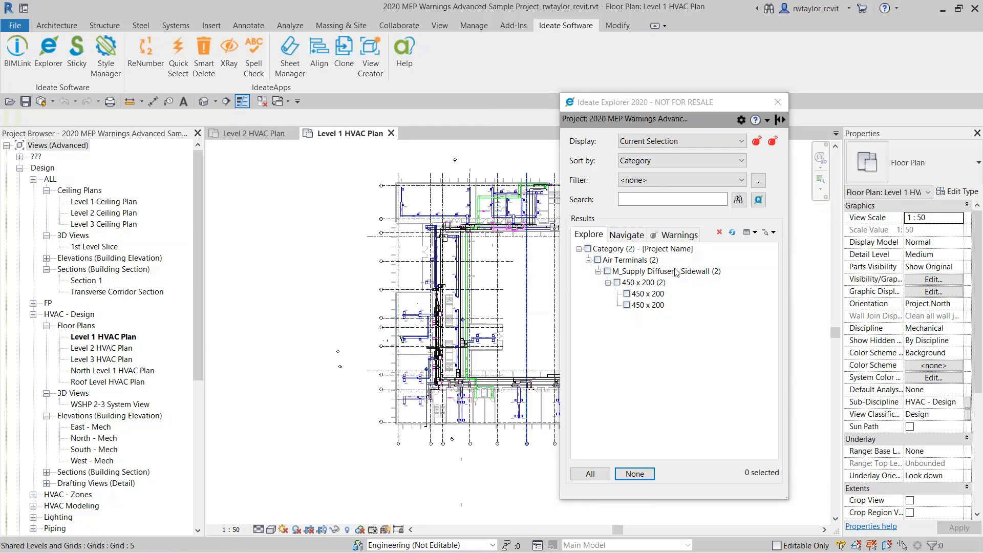
- Review the project's warnings filtered by High Ranked Warnings and by Low Ranked Warnings, and reset the filter to <none>
left_click(676, 235)
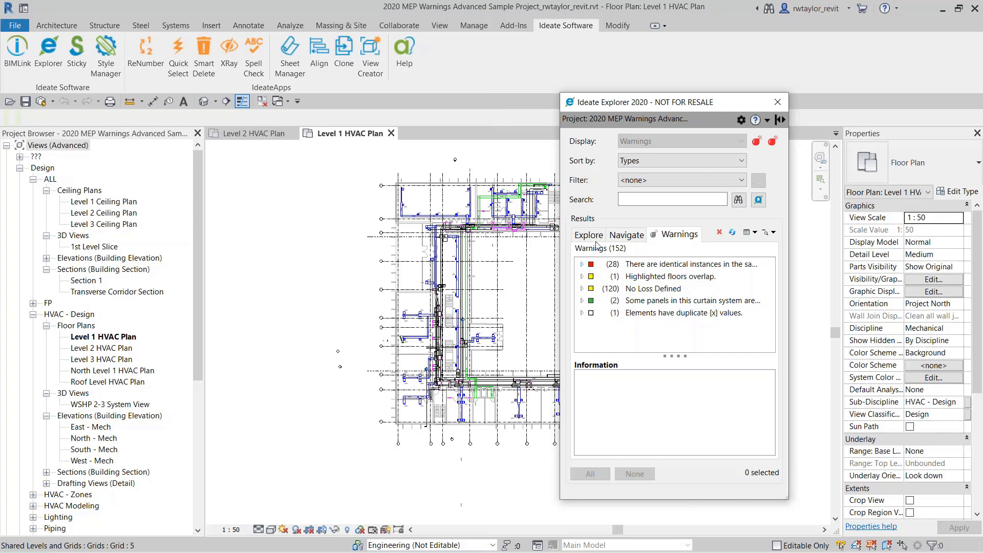
left_click(637, 183)
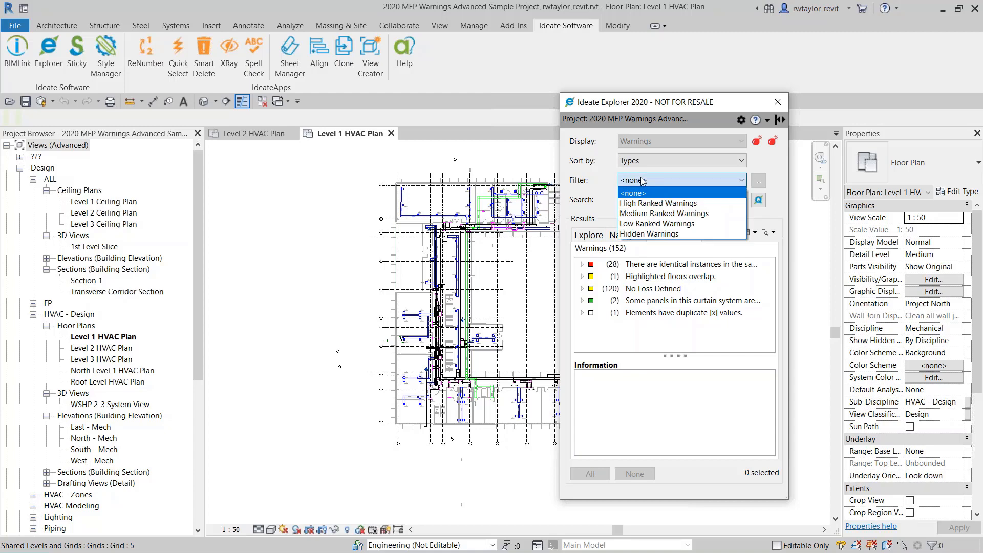
left_click(642, 203)
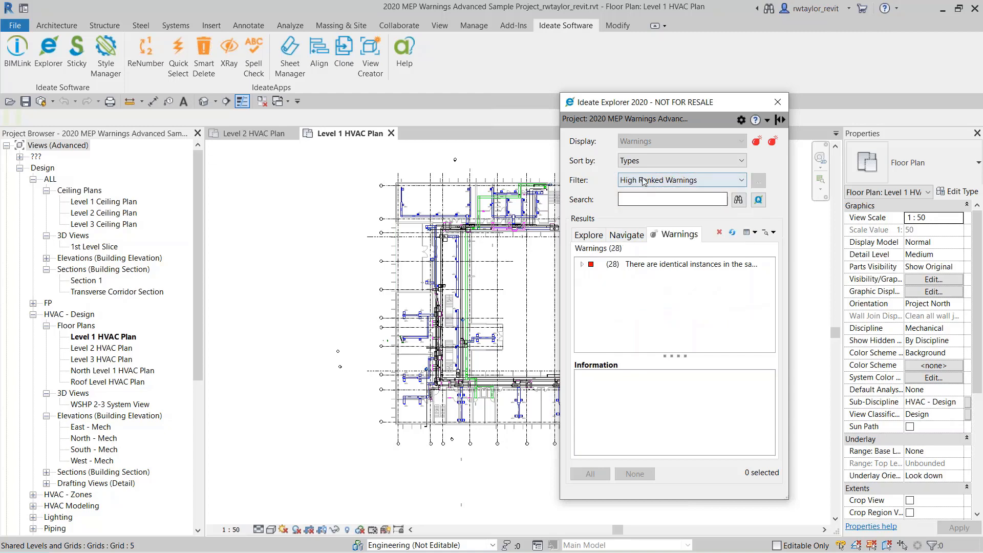
left_click(644, 180)
left_click(646, 224)
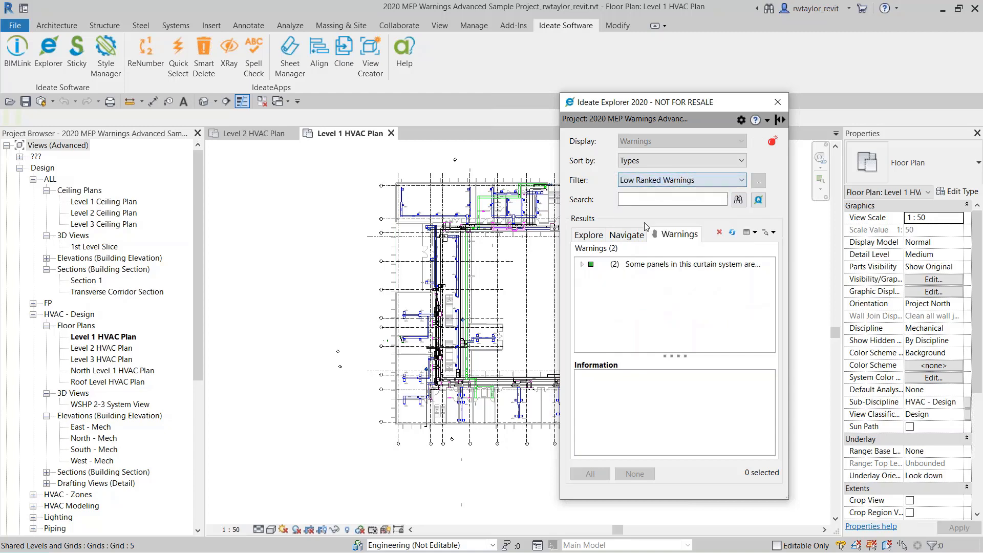
left_click(644, 180)
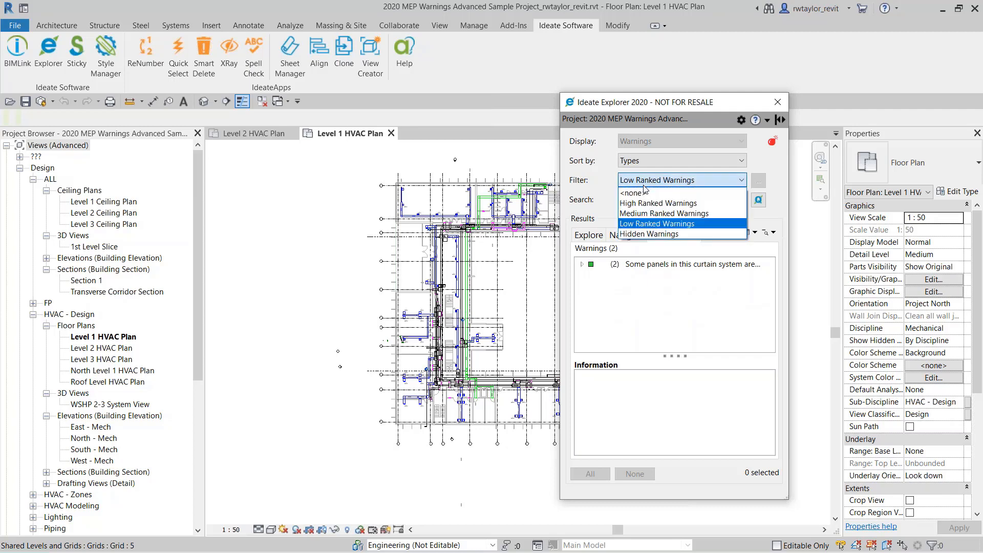
left_click(646, 191)
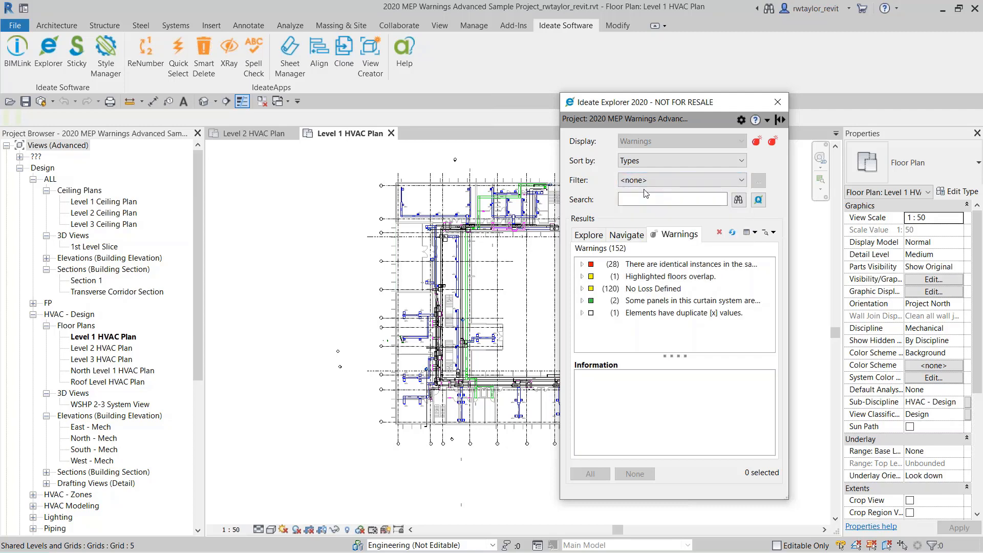
- Expand the first element pair under the identical instances warning and select its first 600 x 600 Face 300 x 300 Connection diffuser
left_click(582, 265)
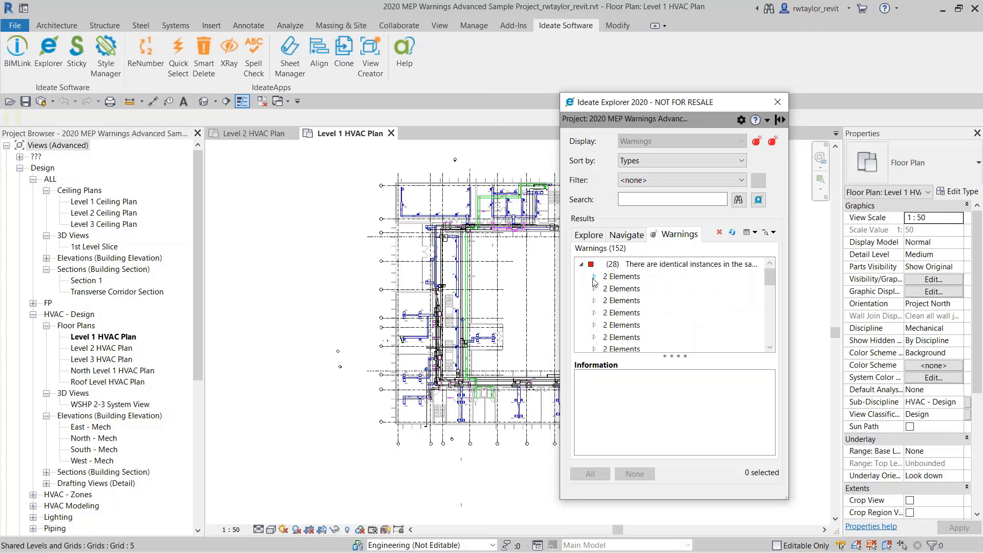
left_click(594, 277)
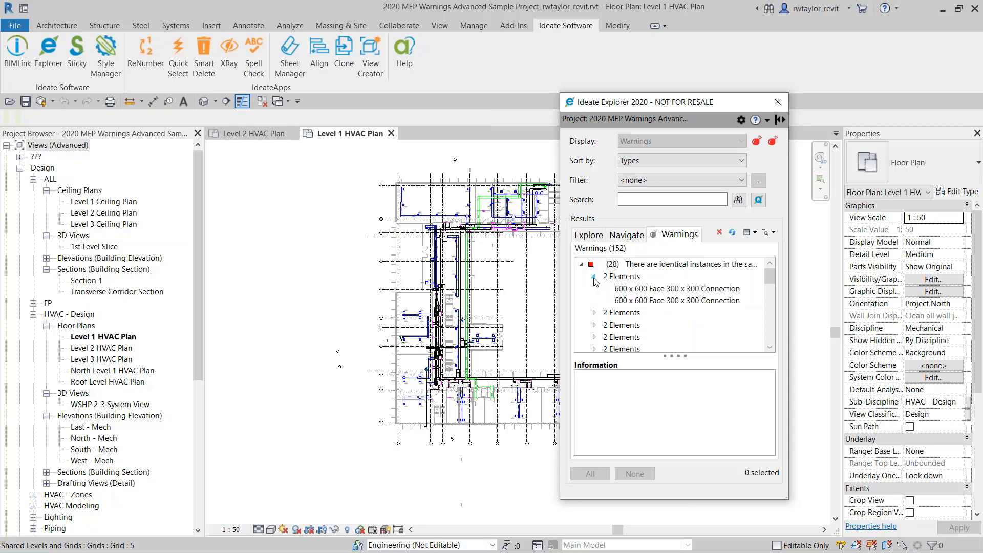
left_click(646, 289)
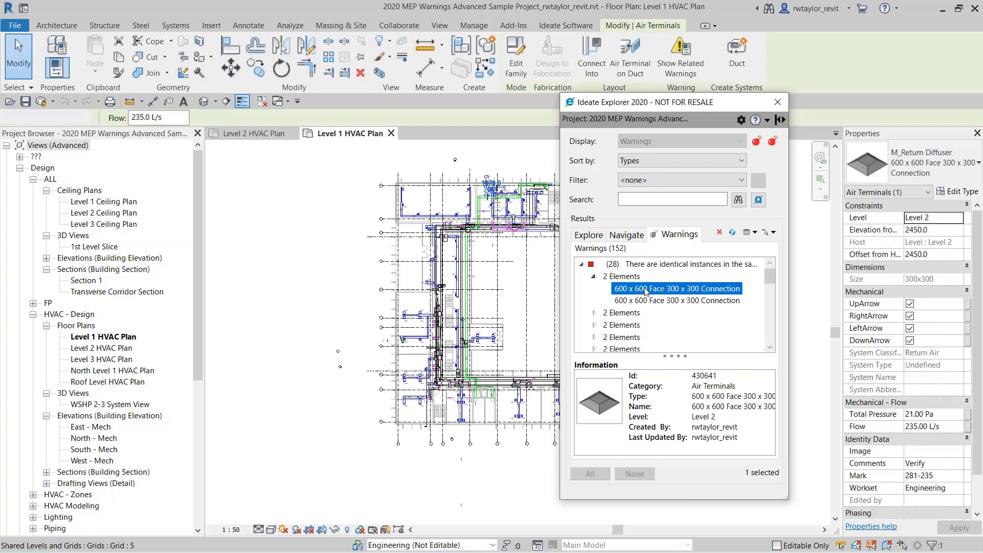
- Show the first diffuser of the identical pair in its plan view and compare the Comments and Mark properties of both diffusers
double_click(654, 292)
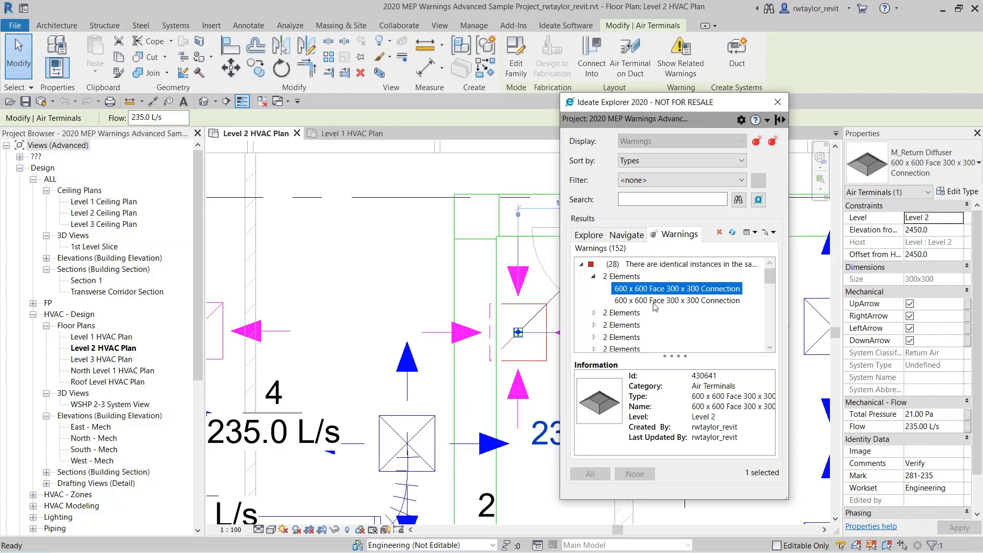
left_click(655, 302)
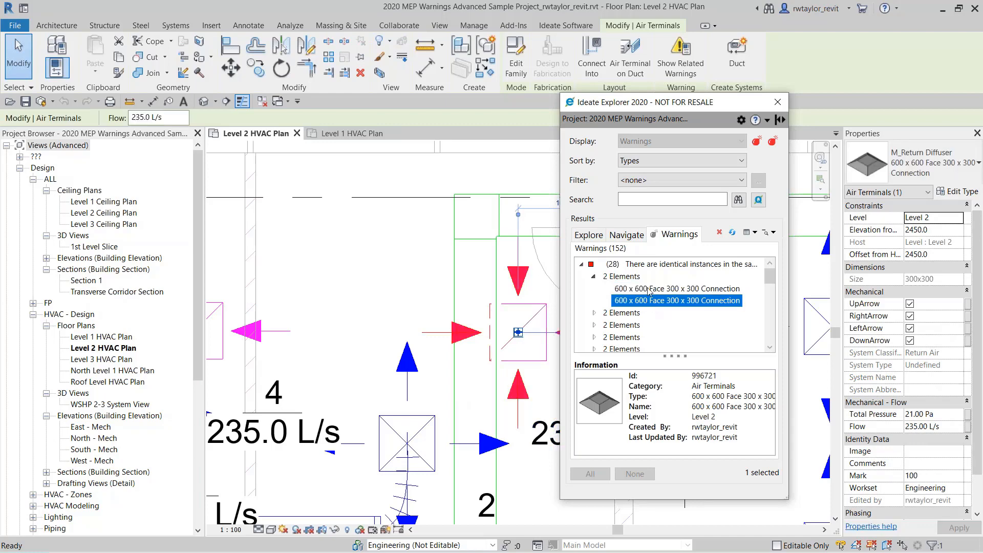
left_click(617, 288)
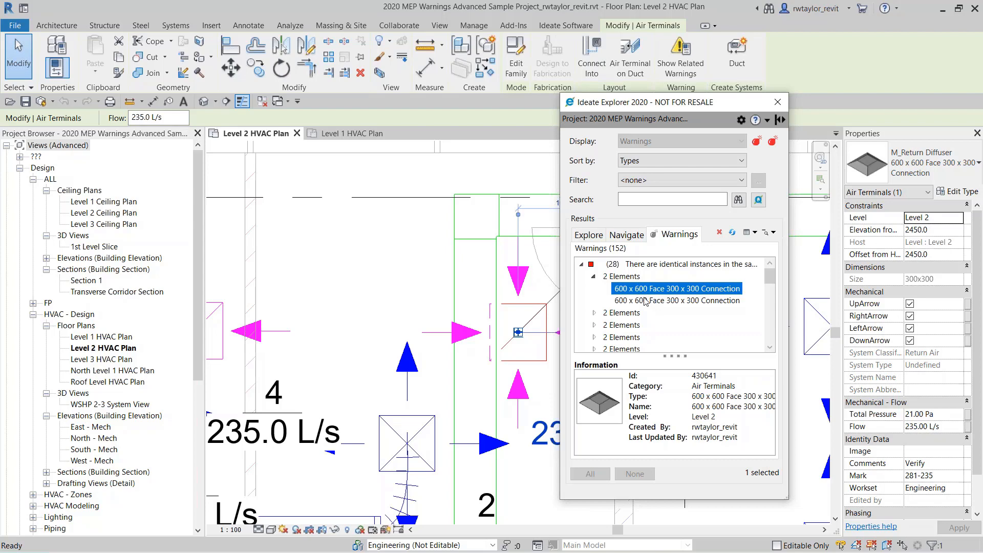
left_click(678, 302)
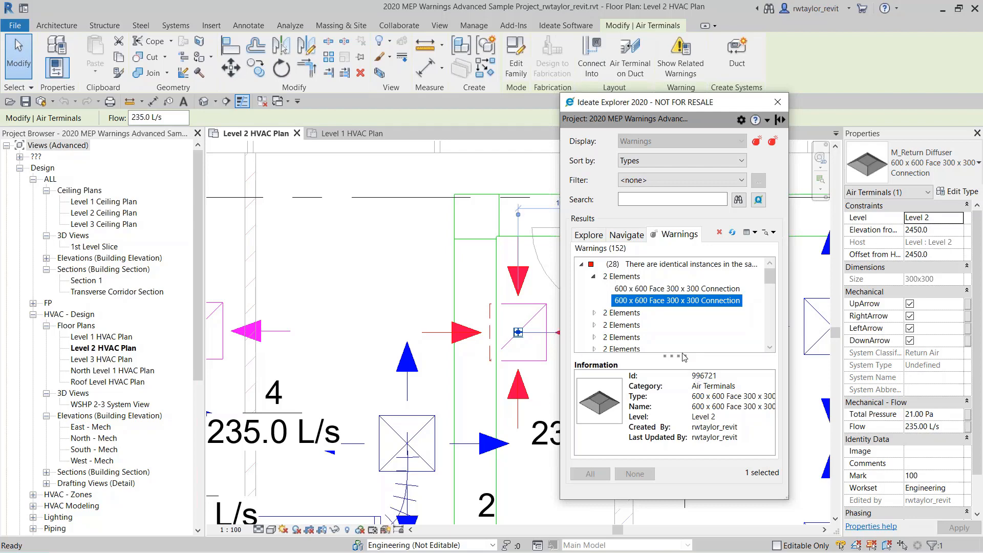
left_click(657, 289)
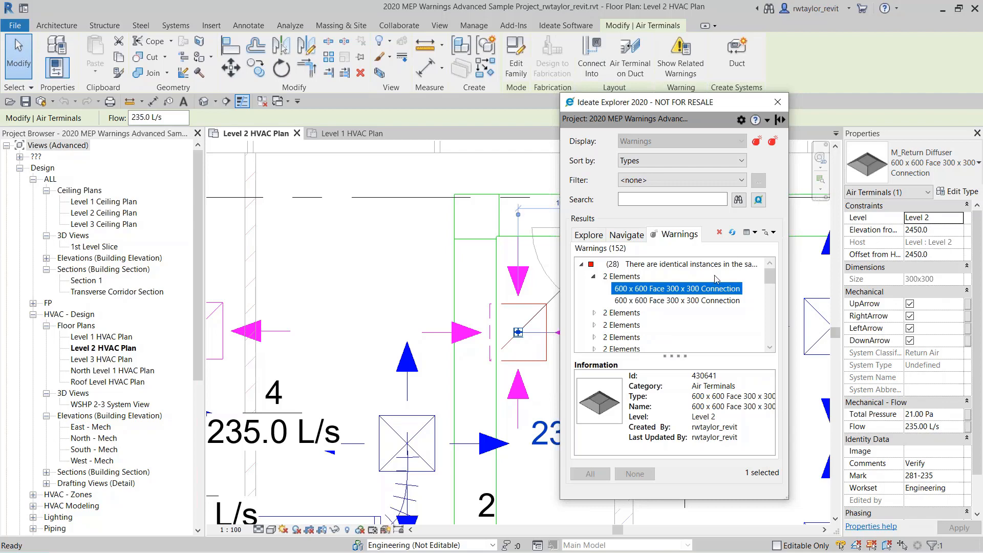
left_click(708, 302)
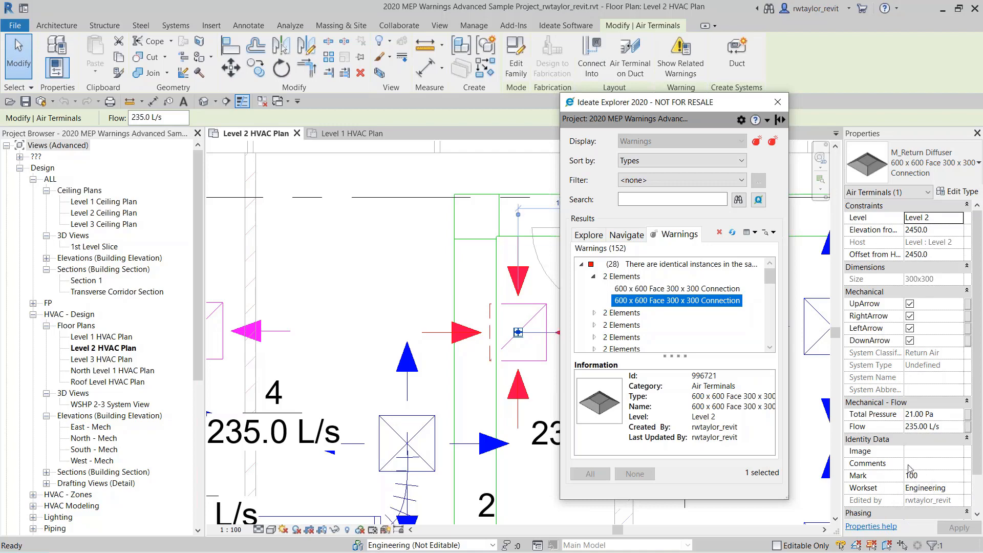
left_click(673, 290)
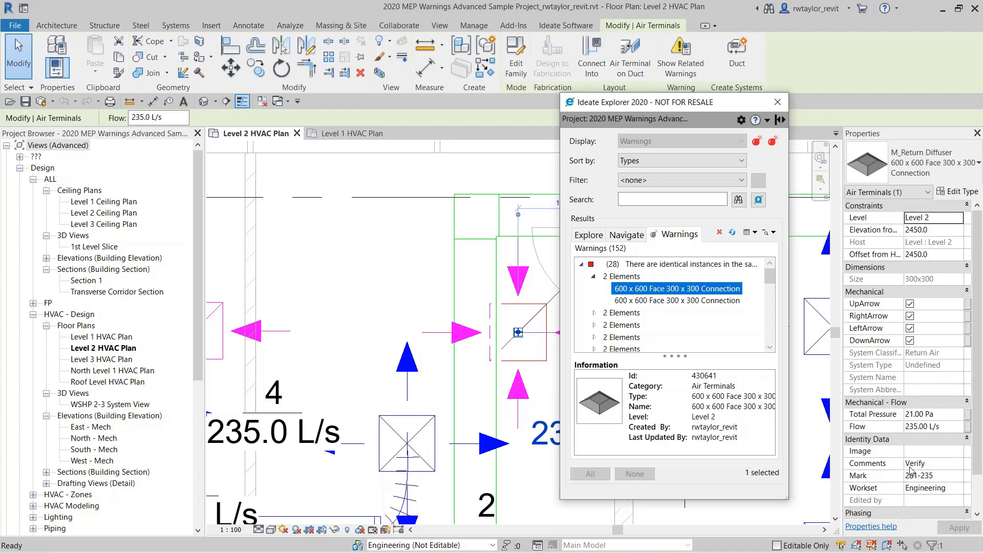
- Delete the second 600 x 600 Face 300 x 300 Connection diffuser of the second identical pair and dismiss the duplicate Mark warning
left_click(594, 313)
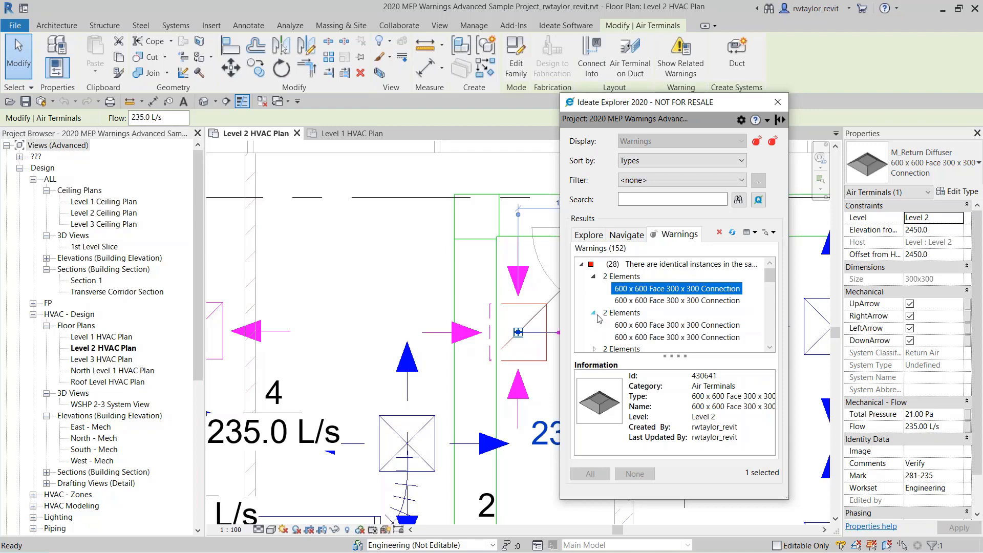
left_click(637, 327)
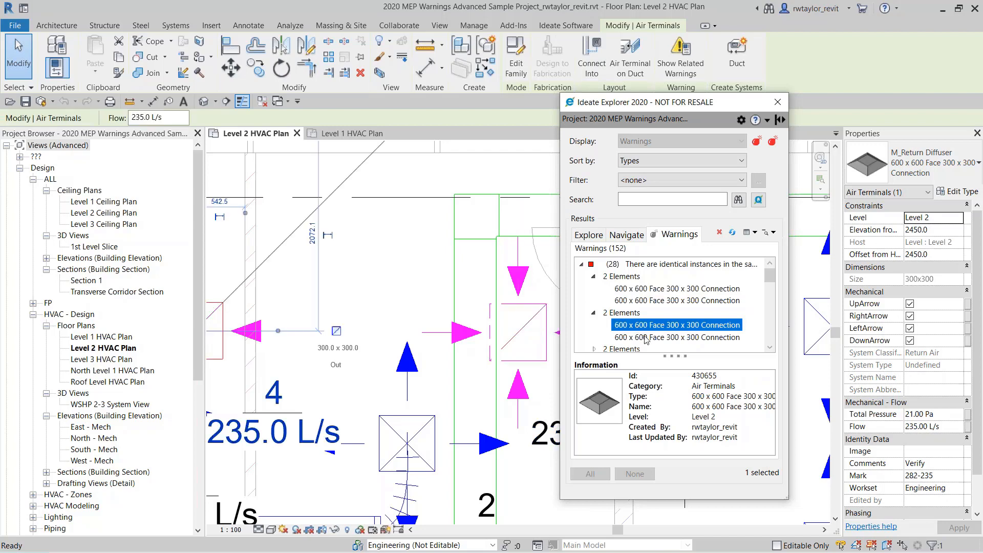
left_click(716, 339)
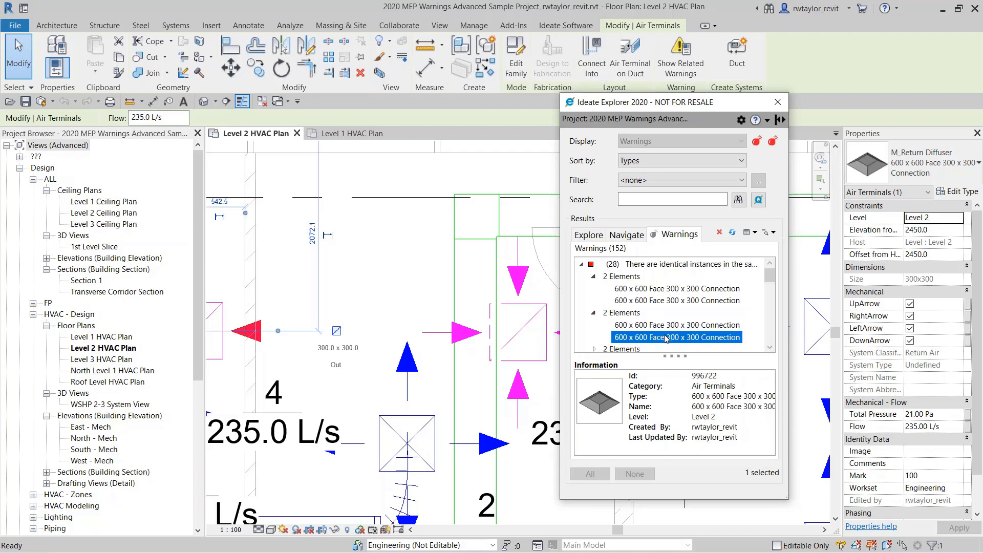
left_click(719, 233)
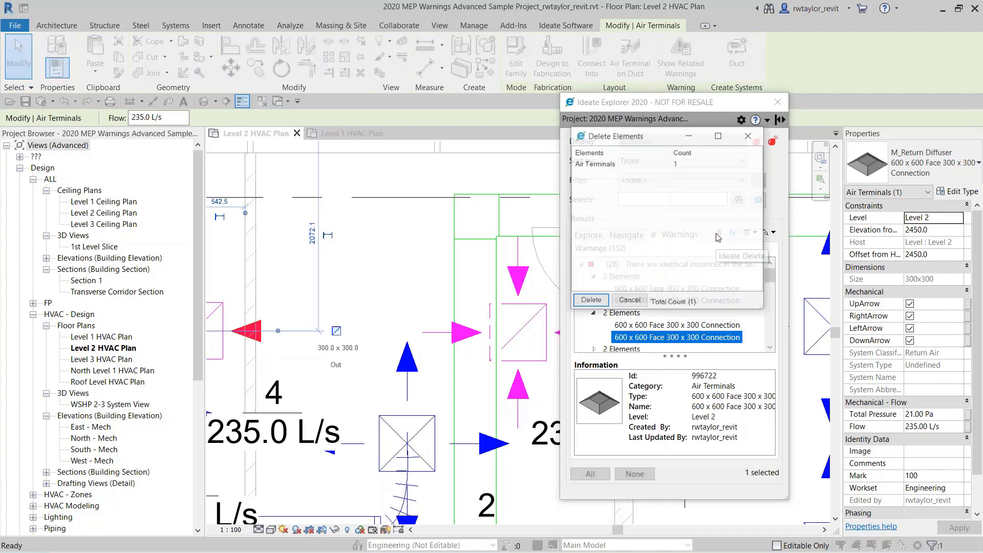
left_click(593, 301)
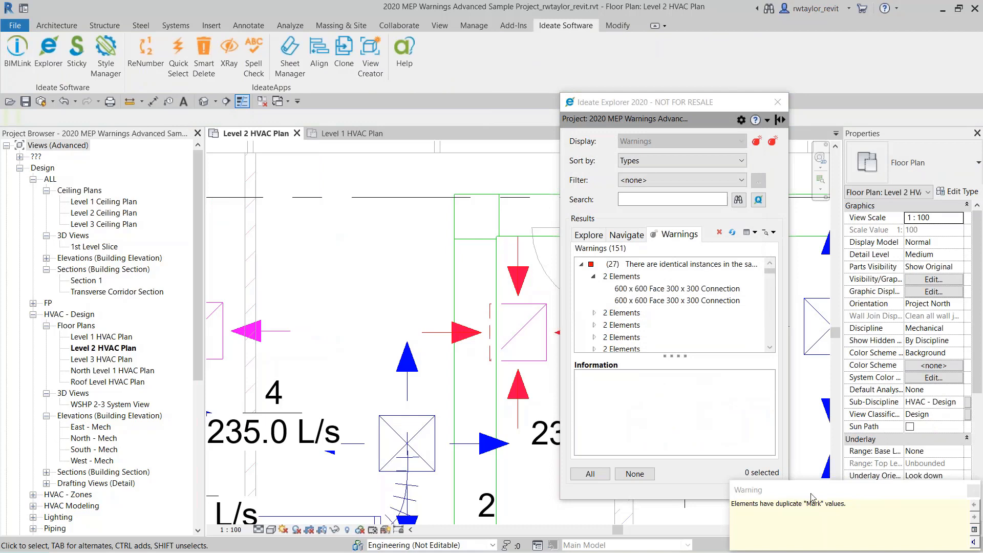
left_click(972, 491)
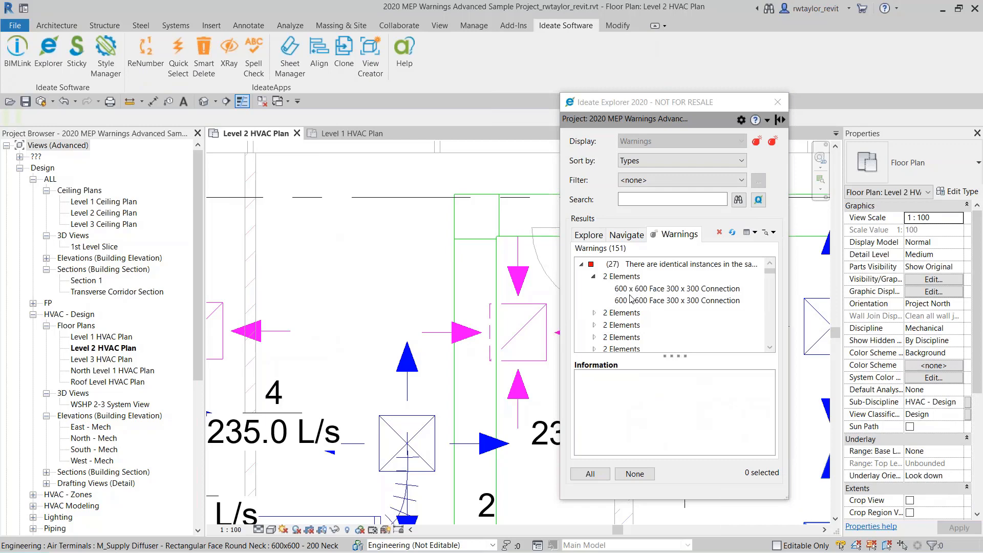
- Apply Retain Originals to the whole identical instances warning group and delete the duplicate air terminals
left_click(593, 277)
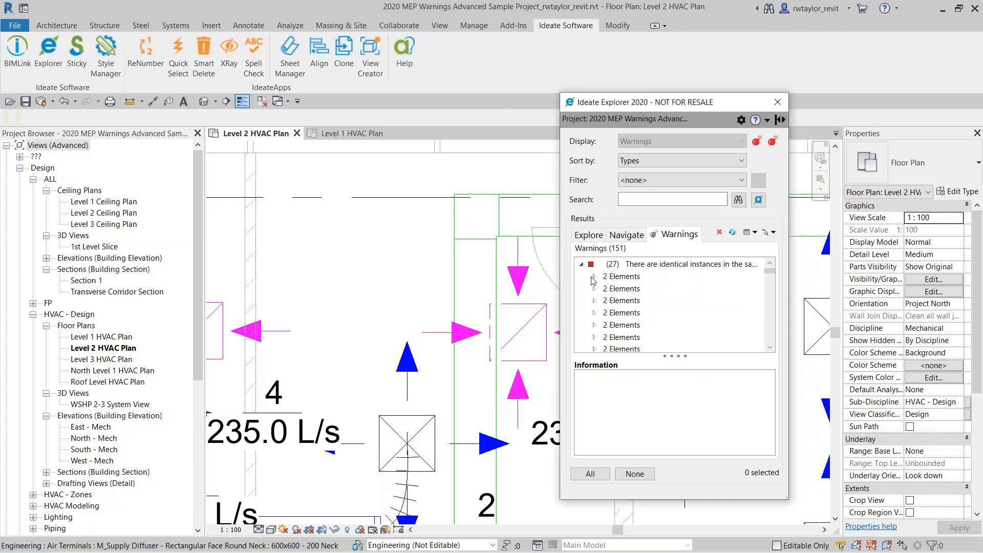
left_click(617, 265)
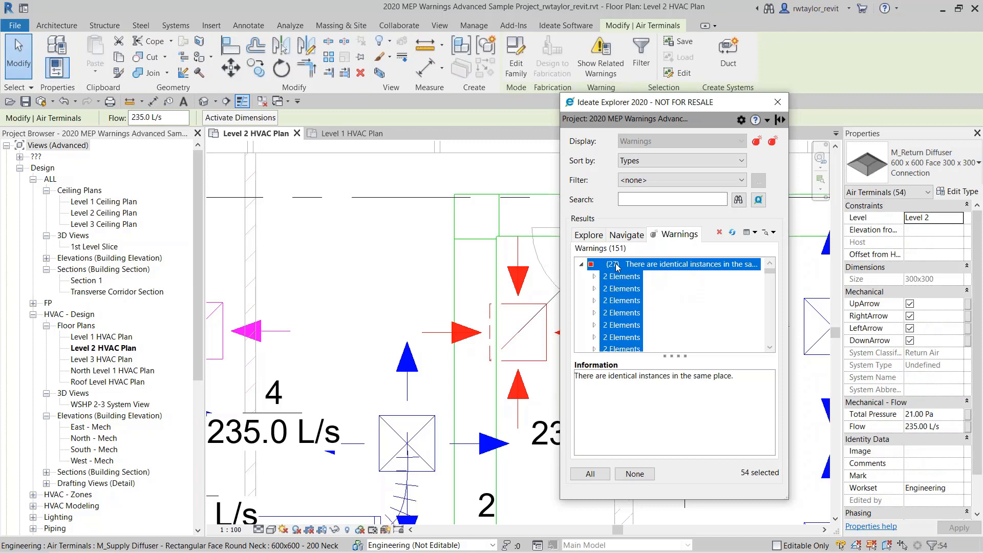
right_click(617, 266)
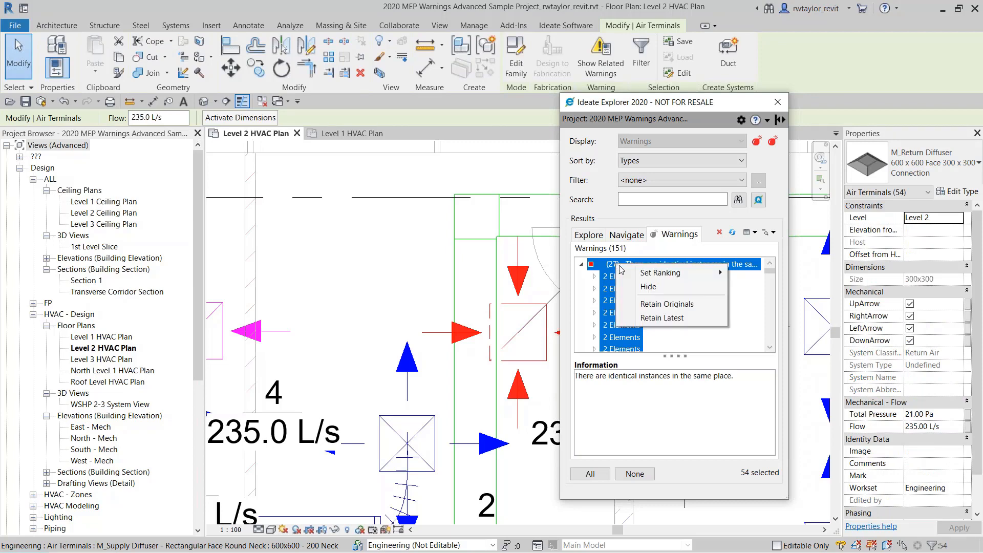
left_click(662, 305)
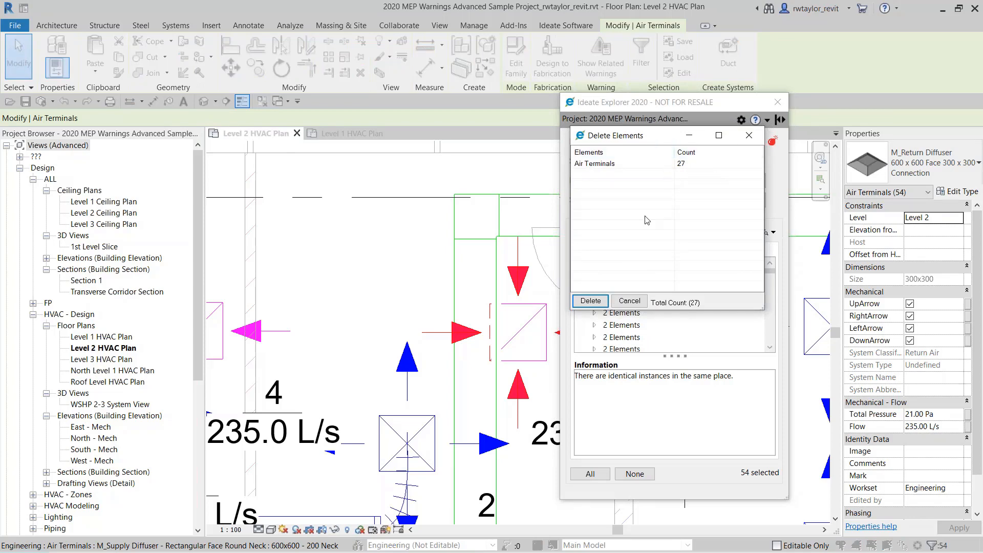
left_click(596, 303)
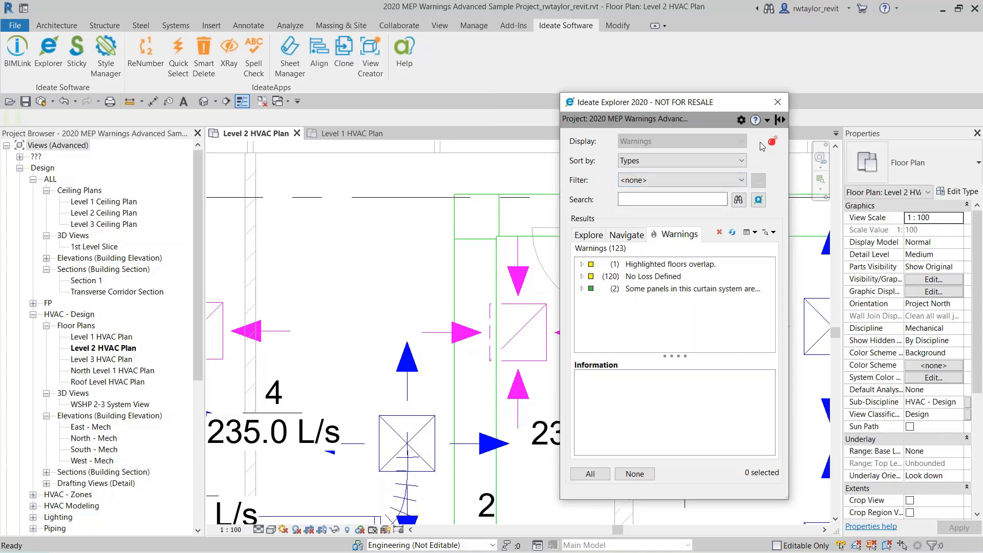
- Hide the warning about slightly malformed panels in the curtain system from the warnings list
mouse_move(772, 143)
left_click(645, 289)
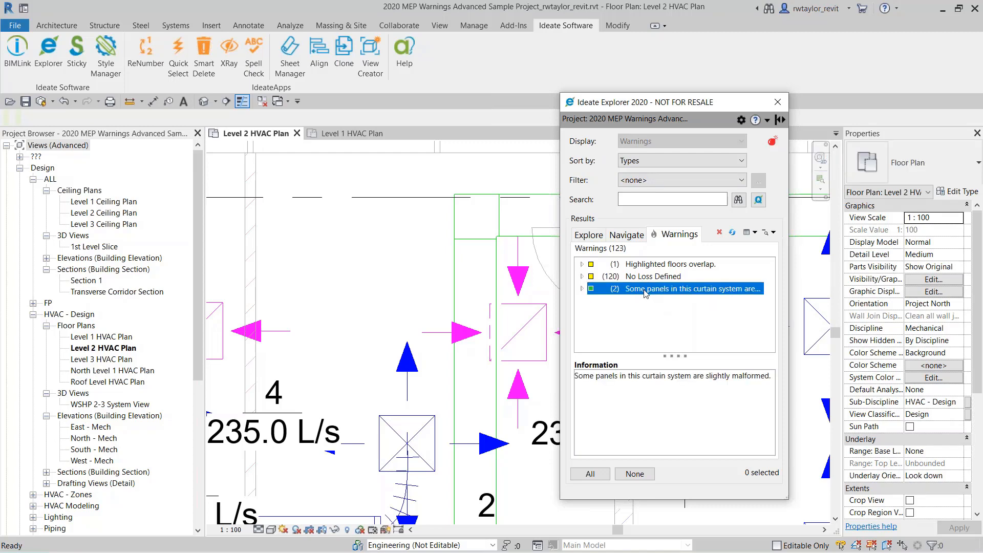
right_click(644, 292)
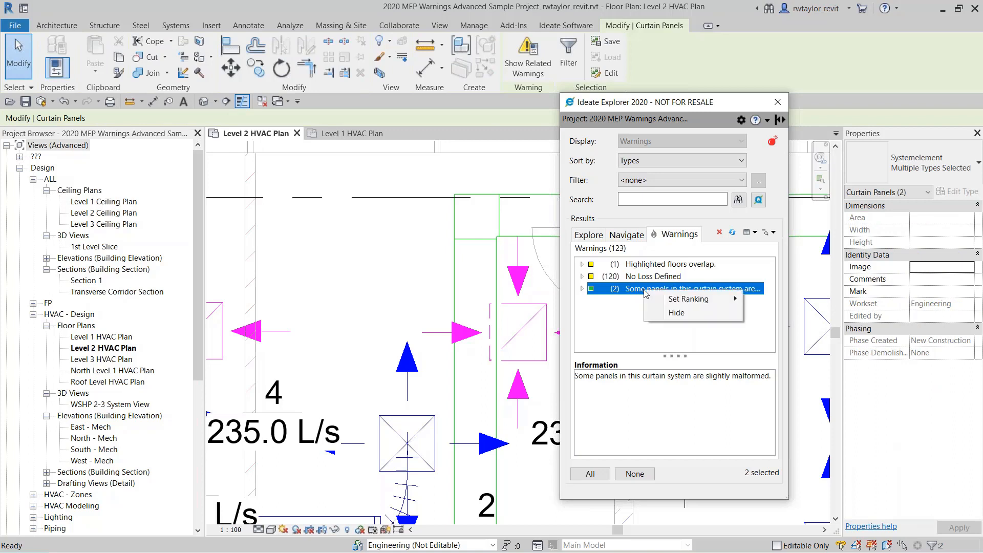
left_click(676, 313)
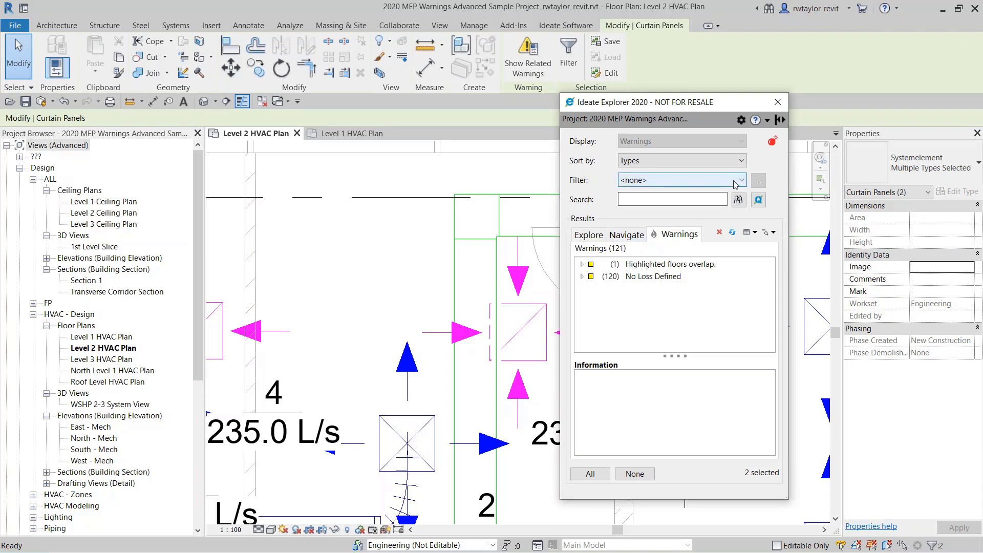
- Set the project threshold to 500 warnings per 100MB file in the warning management settings and save it
left_click(741, 123)
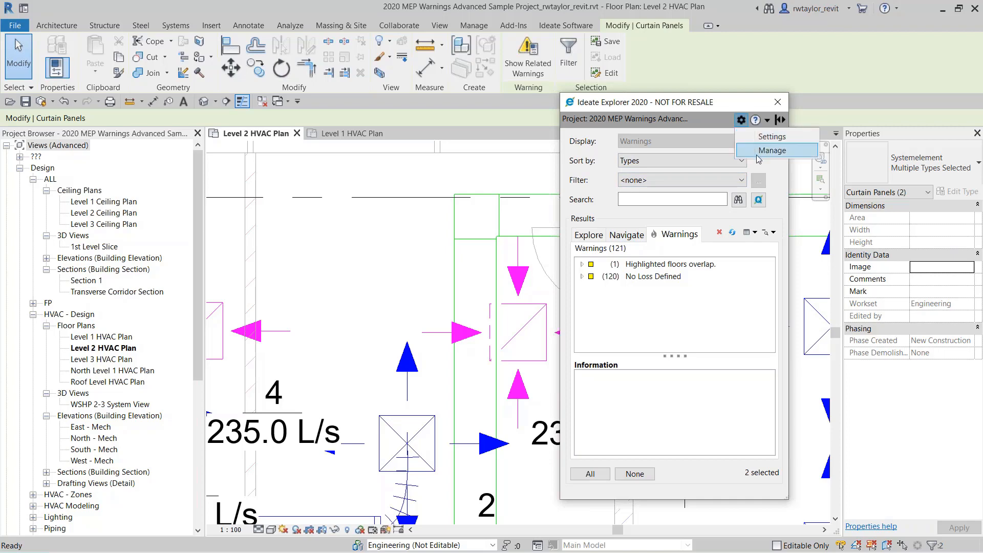
left_click(759, 150)
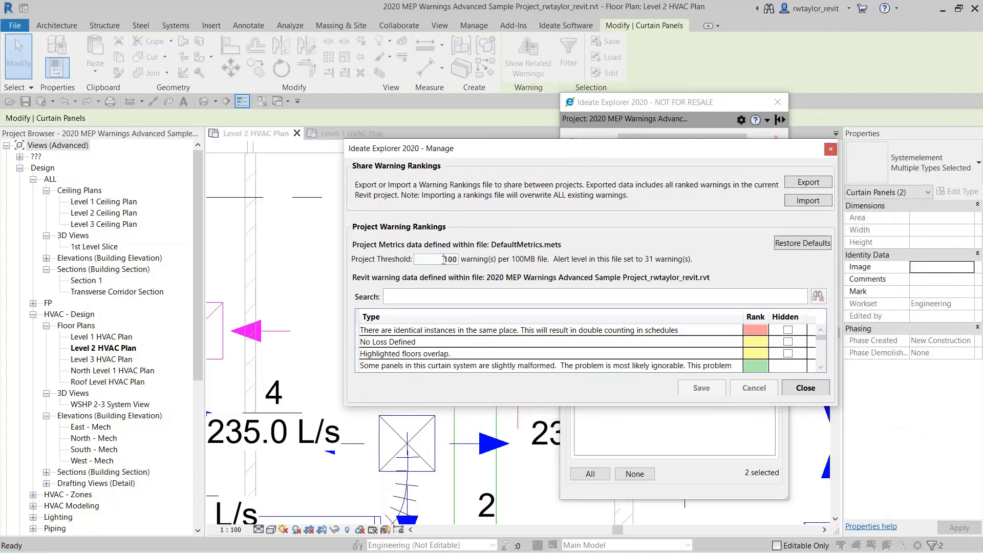
left_click_drag(443, 258, 463, 263)
type("5")
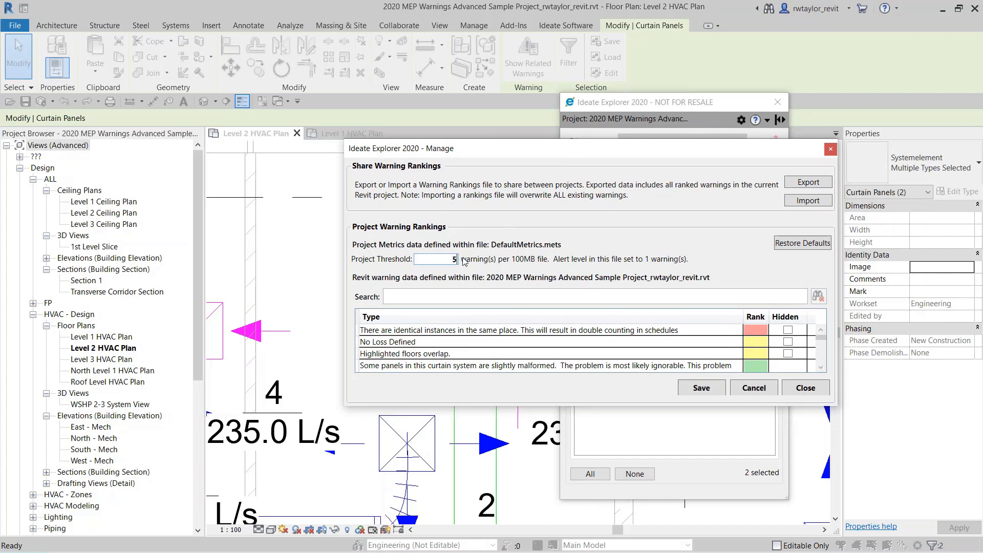
type("00")
left_click(697, 392)
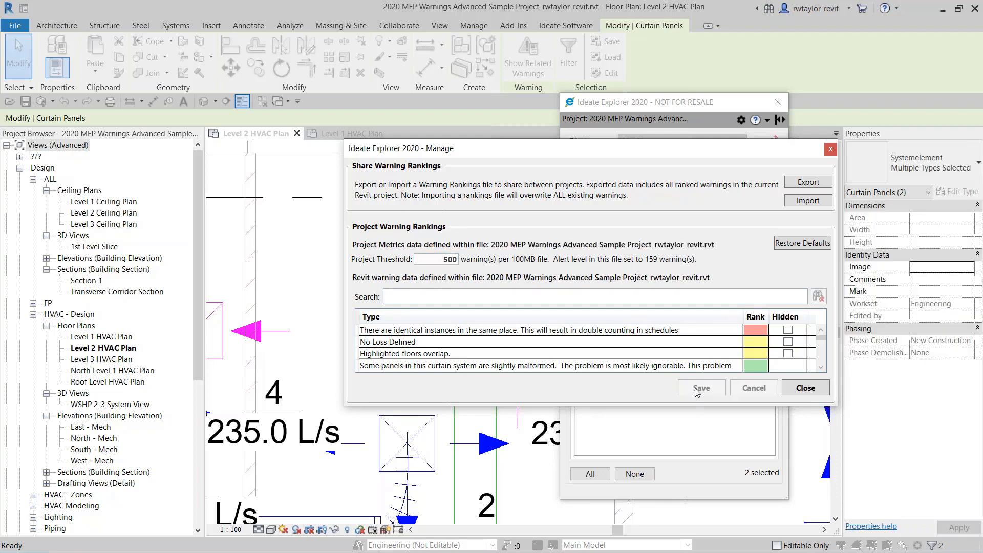
left_click(790, 392)
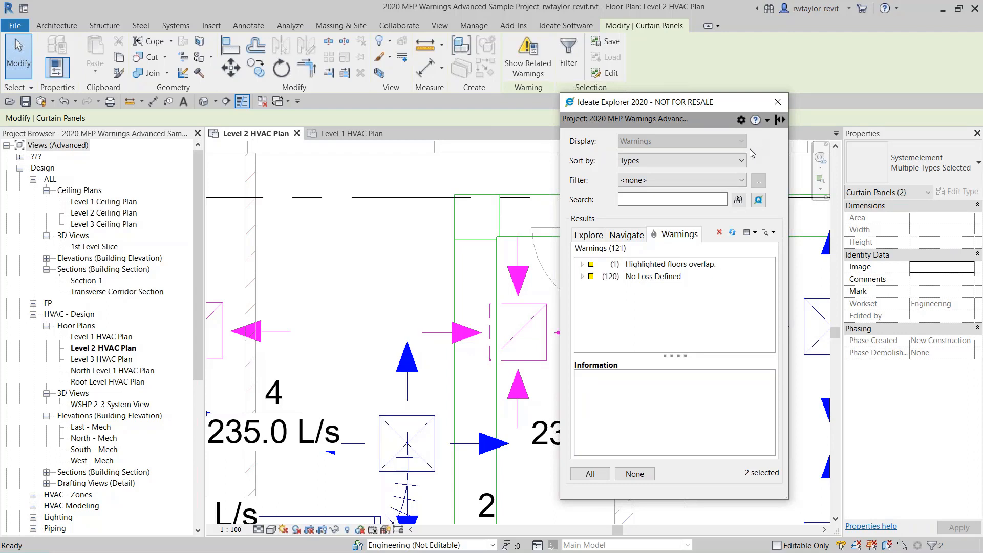
- Examine the warning management settings again, including the rankings files available for import and the enlarged list of warning ranks and hidden states
left_click(741, 119)
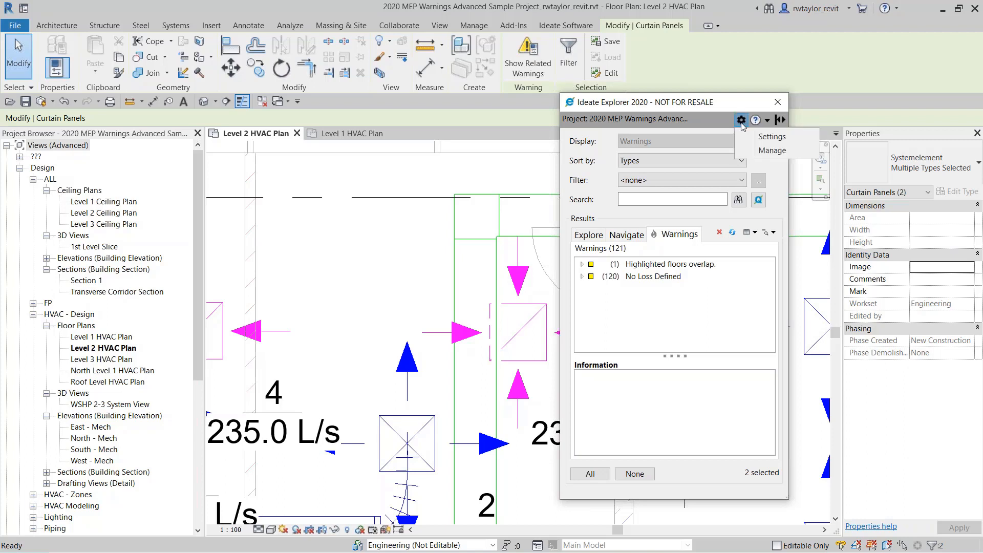
left_click(764, 150)
left_click_drag(614, 153, 395, 124)
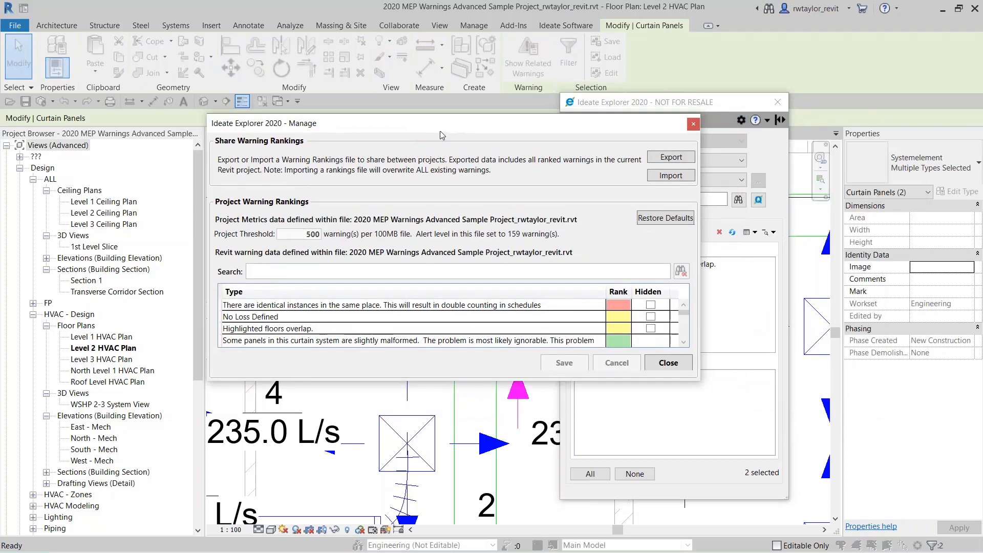
left_click(671, 175)
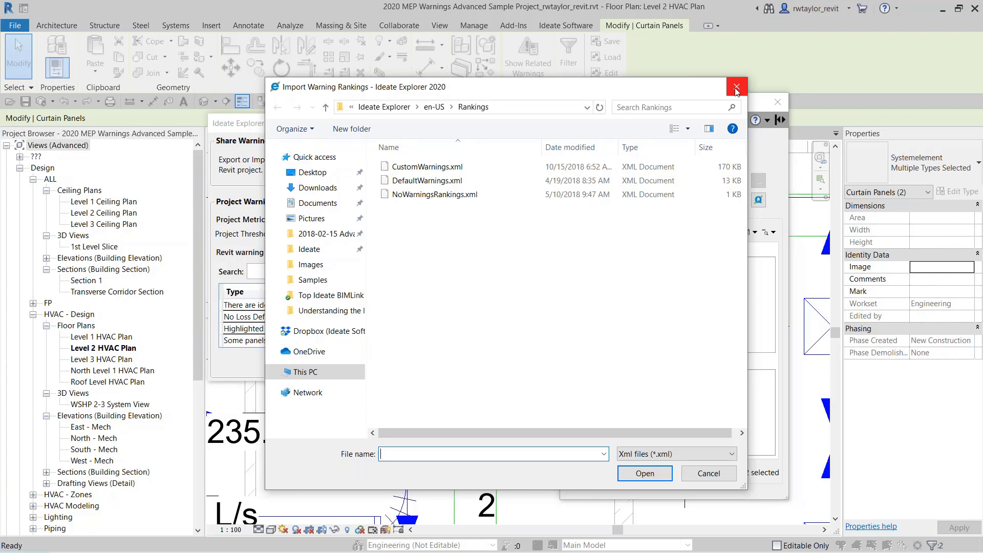
left_click(736, 87)
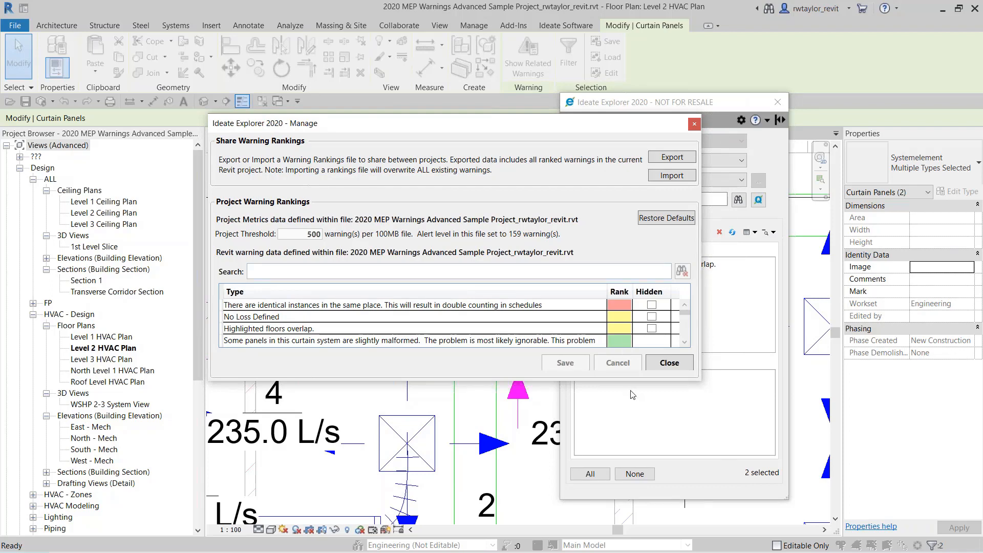
left_click_drag(630, 384, 627, 480)
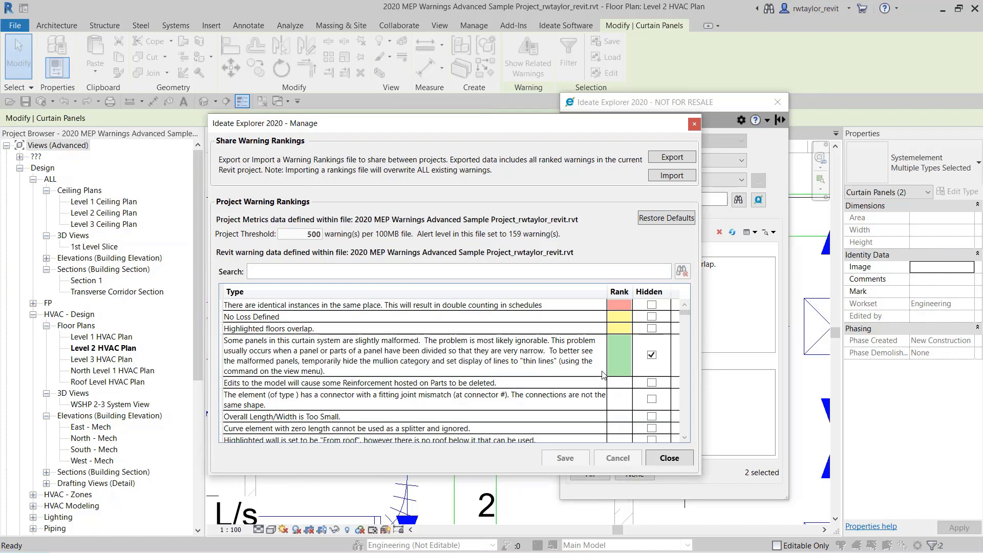
left_click(694, 124)
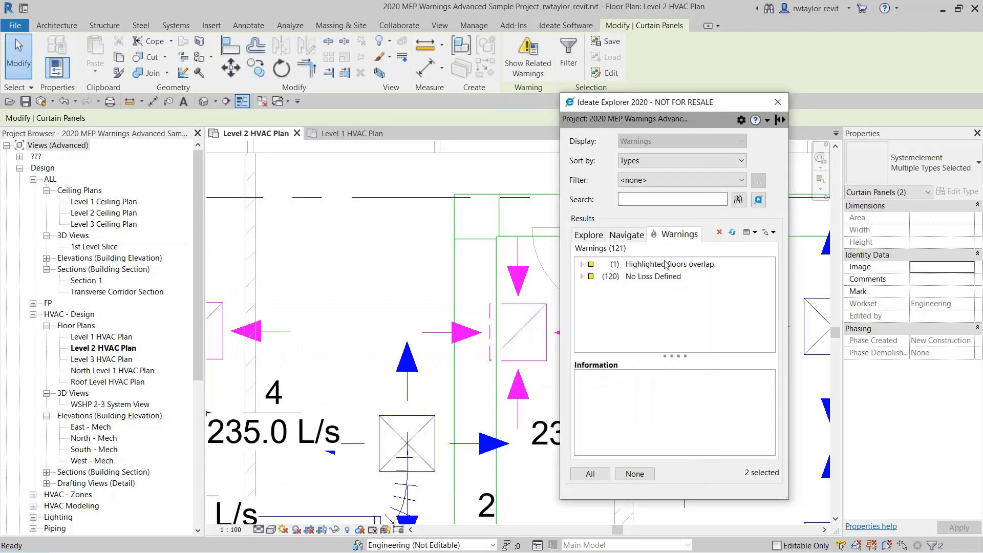
- Switch to the PowerPoint slide show and advance past the Warning Consequences– Identical Instances slide
key("alt+Tab")
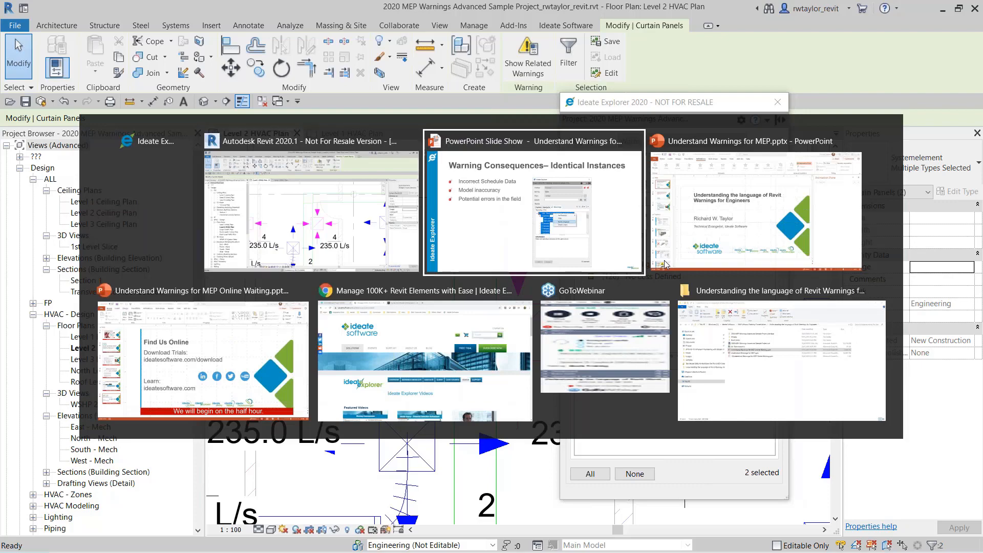
key("alt+Tab")
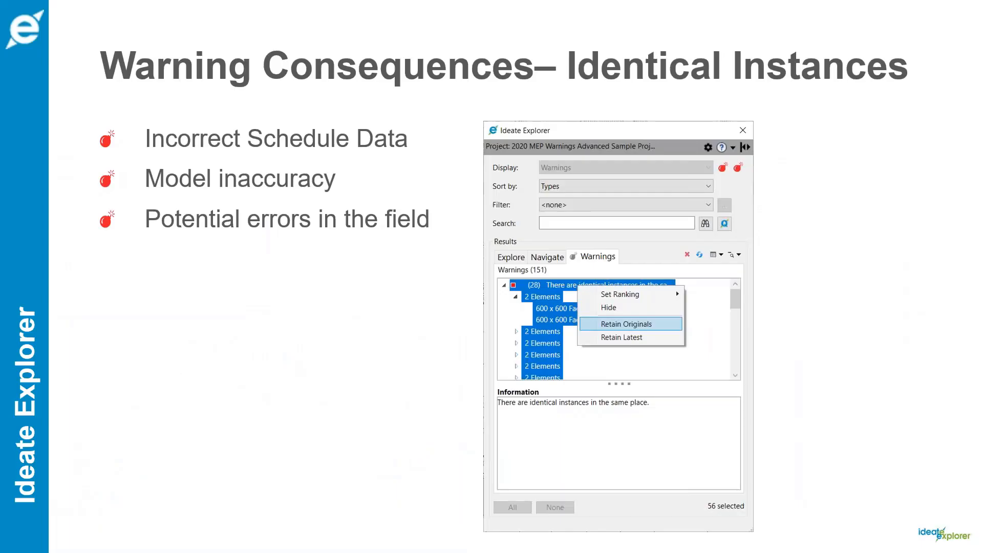
key("Right")
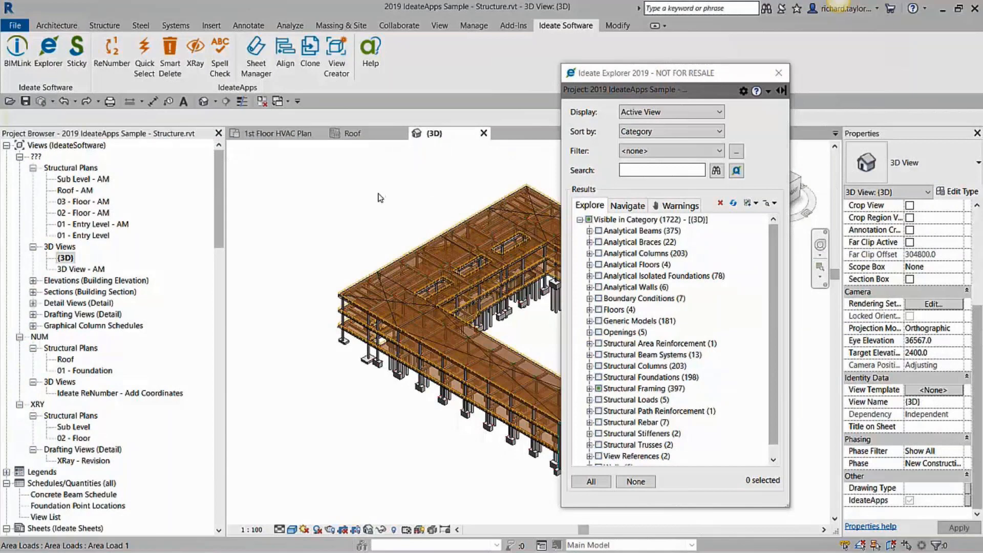
- Select all the 400 x 800mm beam instances under the 288-element duplicate Mark warning
left_click(671, 207)
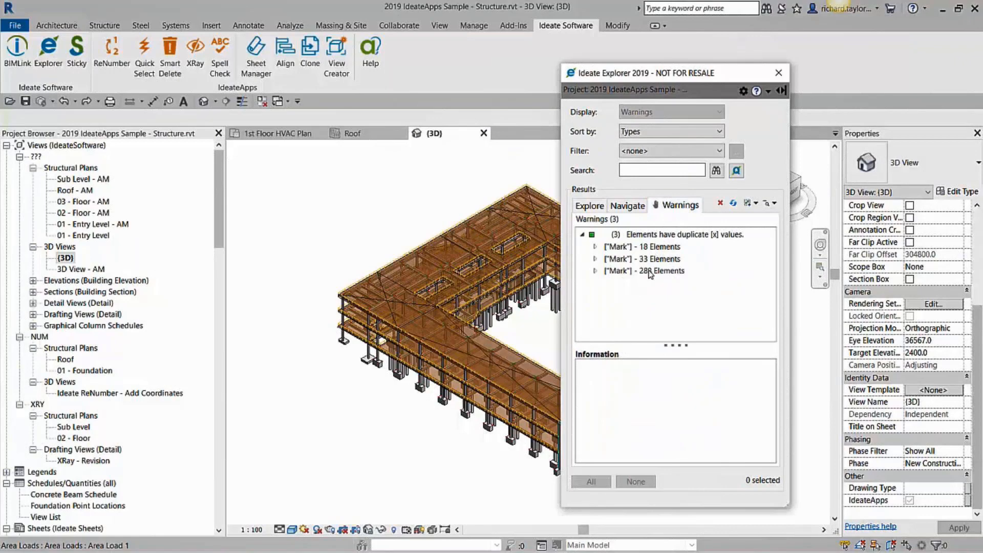
left_click(595, 271)
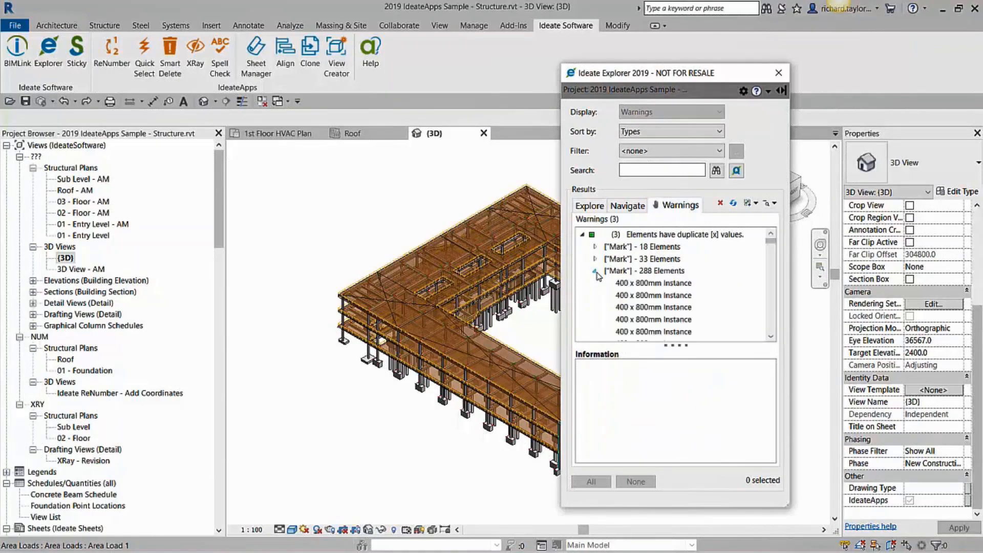
left_click(629, 284)
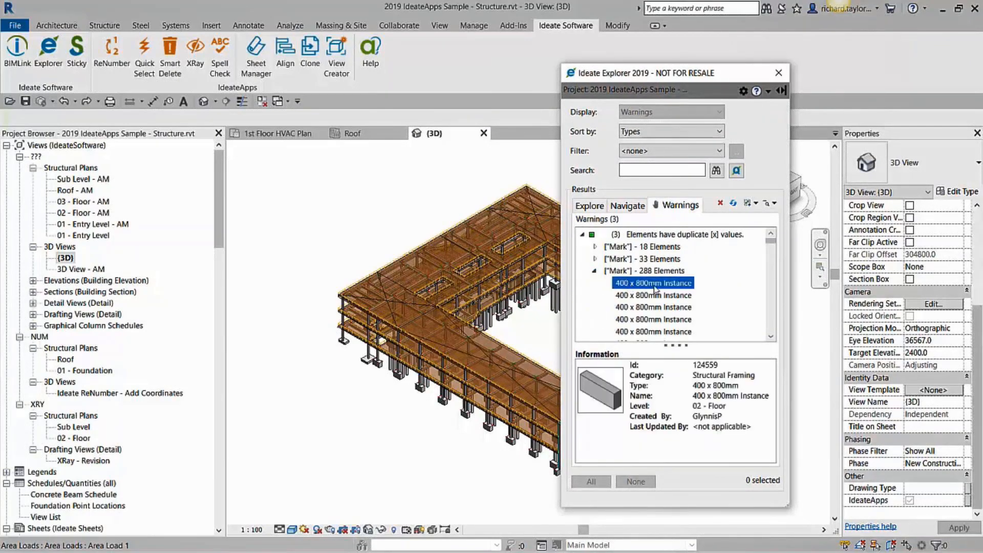
left_click_drag(770, 248, 769, 338)
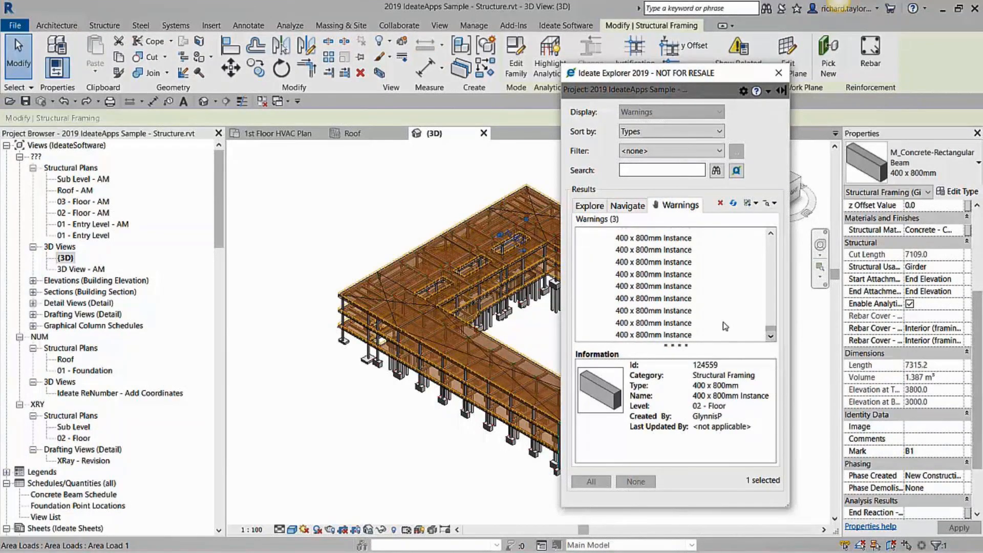
left_click(680, 335, "shift")
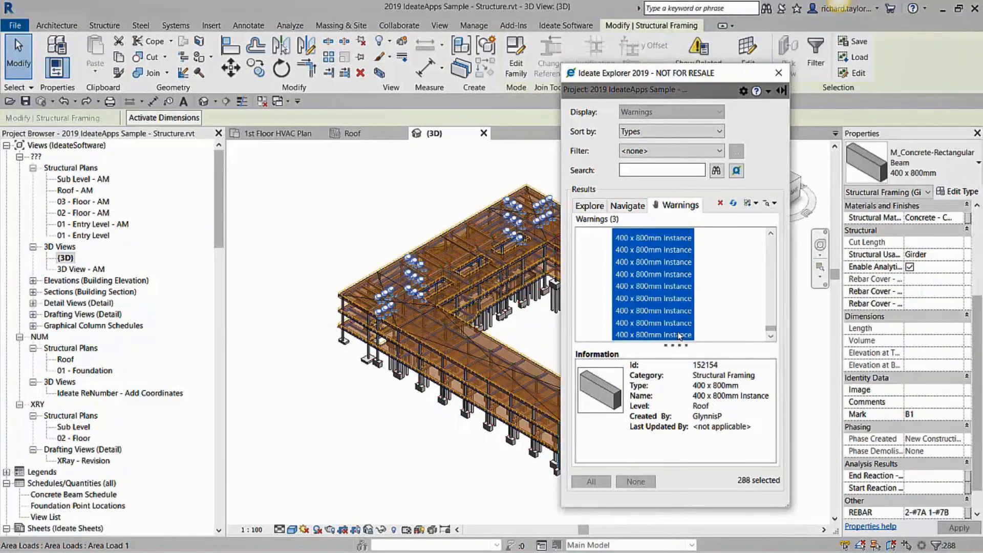
mouse_move(752, 486)
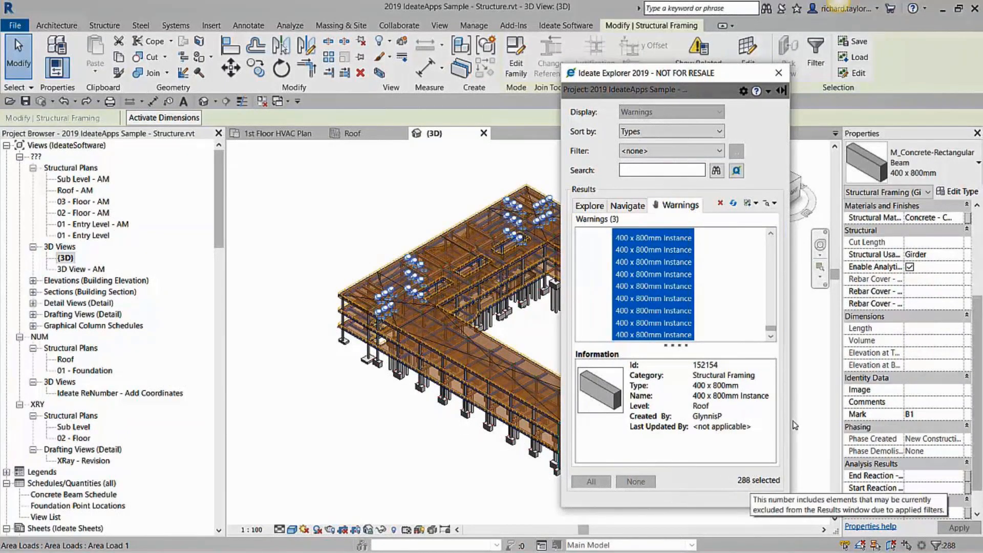
- Clear the Mark value of the selected 400 x 800mm beams, apply it and refresh the warnings list
left_click(922, 418)
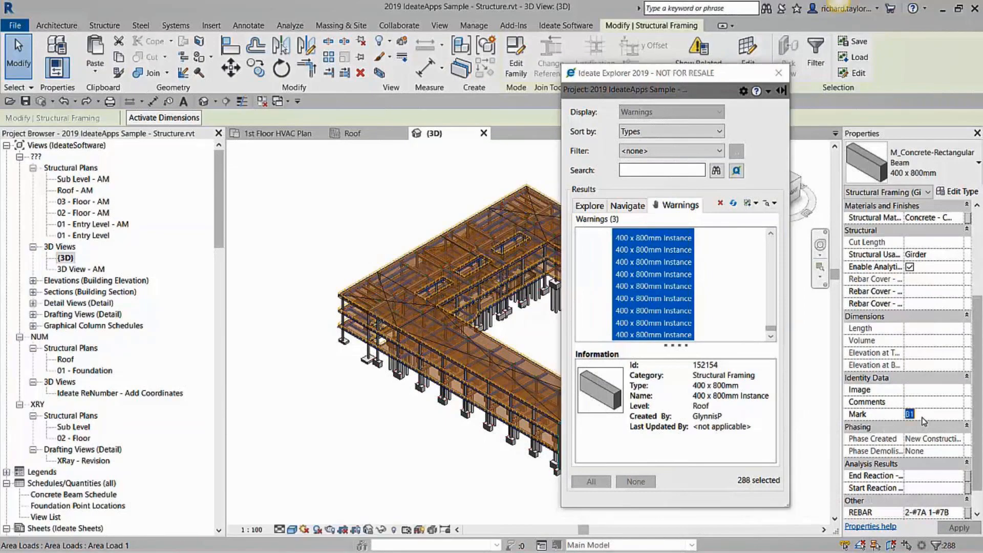
key("BackSpace")
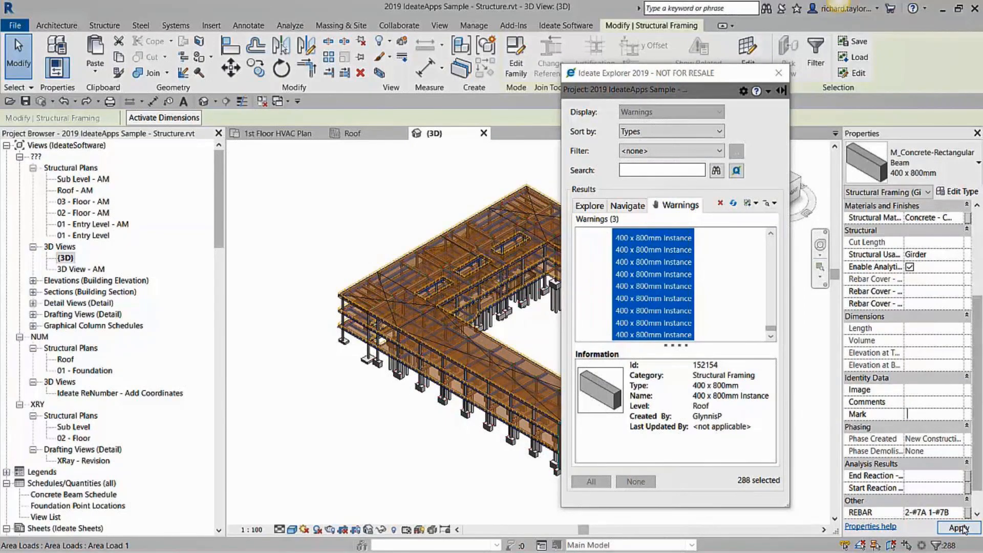
left_click(962, 528)
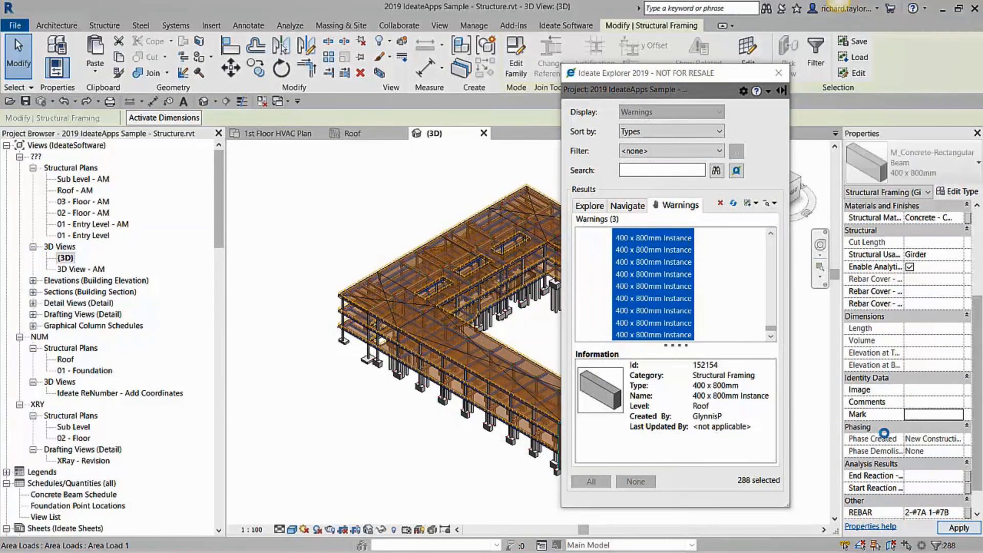
left_click(732, 205)
left_click(731, 206)
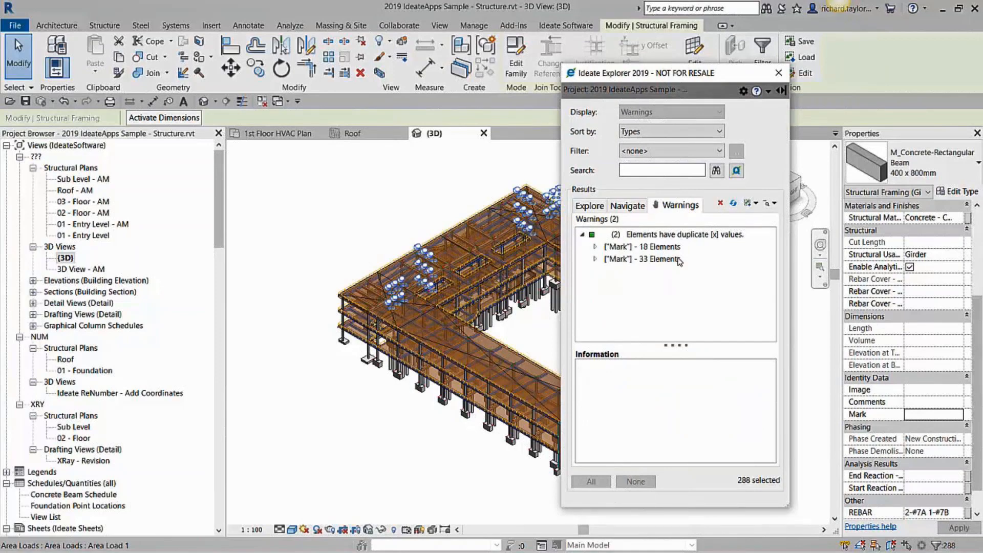
- Set the Mark of the second 600 x 900 beam under the 33-element duplicate Mark warning to B3-1, accepting the duplicate warning
left_click(594, 259)
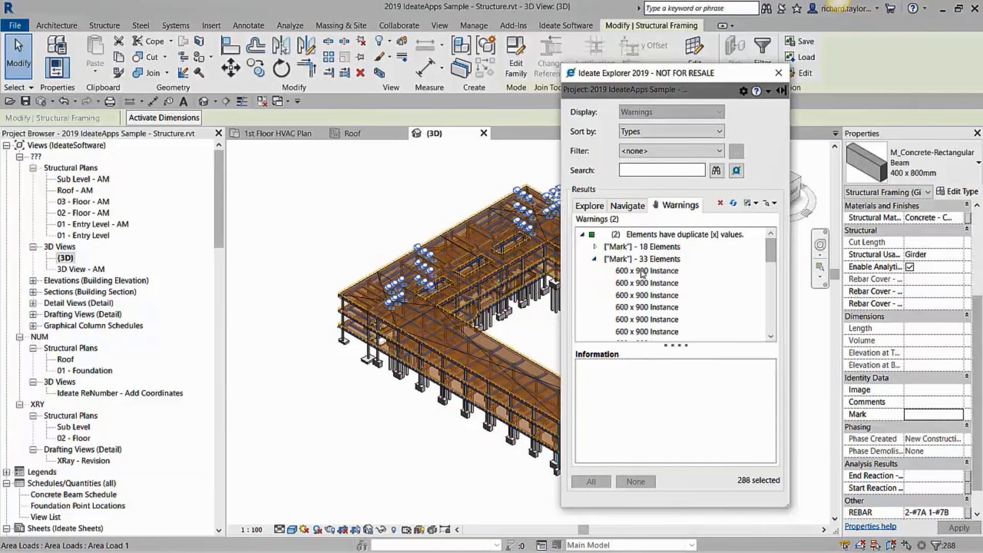
left_click(641, 270)
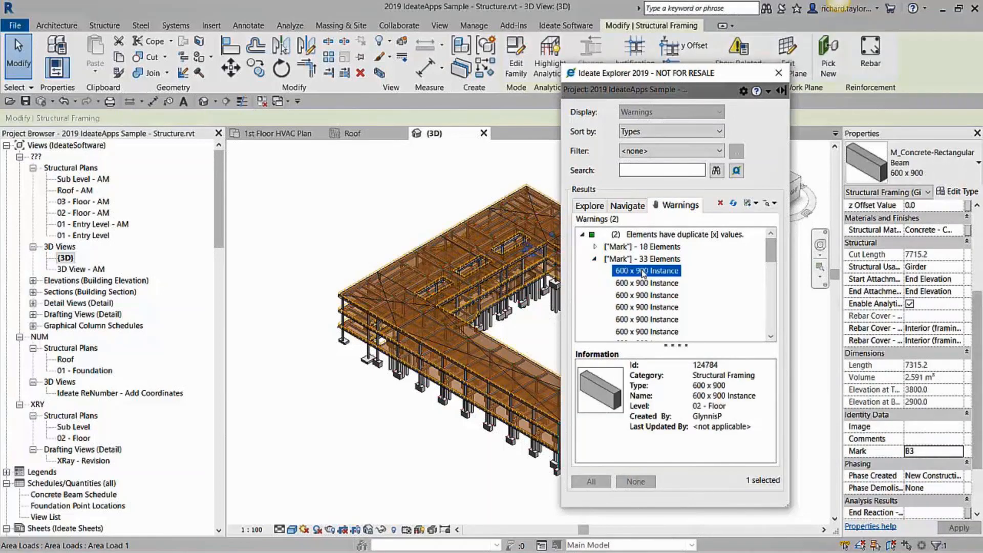
left_click(649, 284)
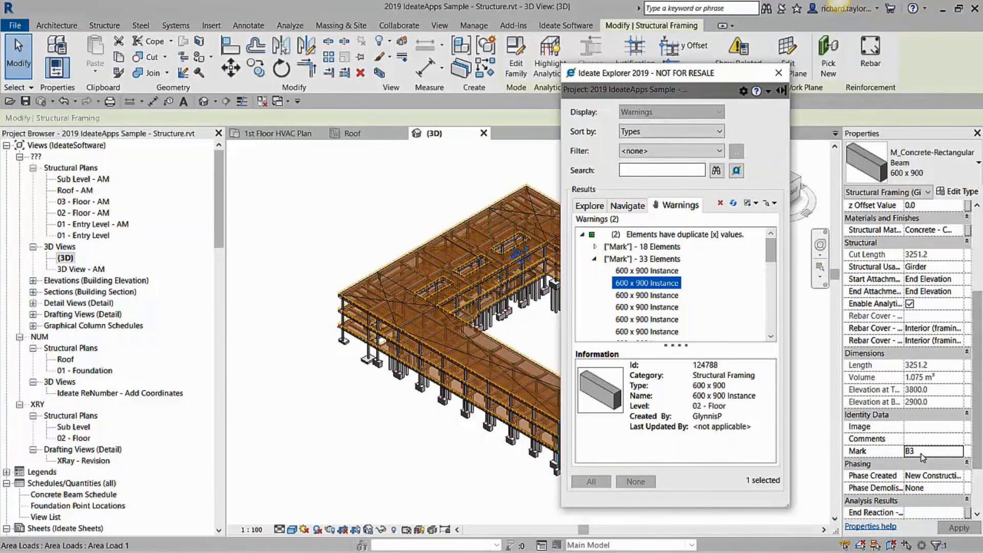
left_click(922, 453)
left_click(921, 453)
type("-1")
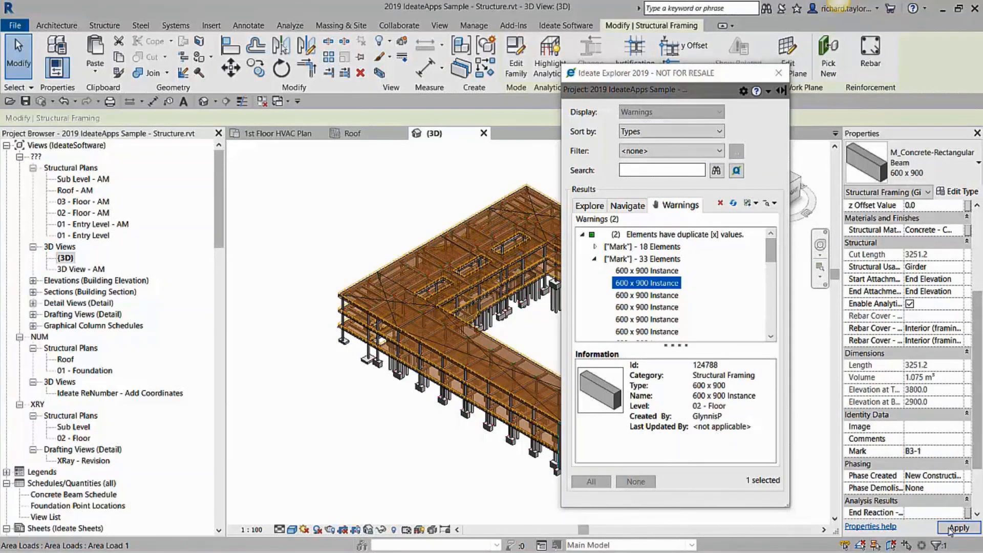
left_click(952, 528)
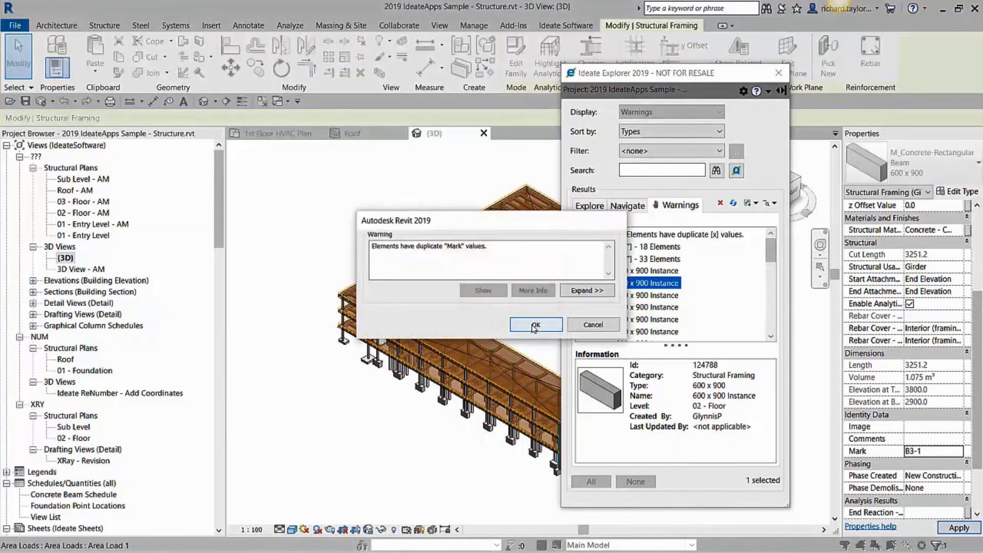
left_click(535, 325)
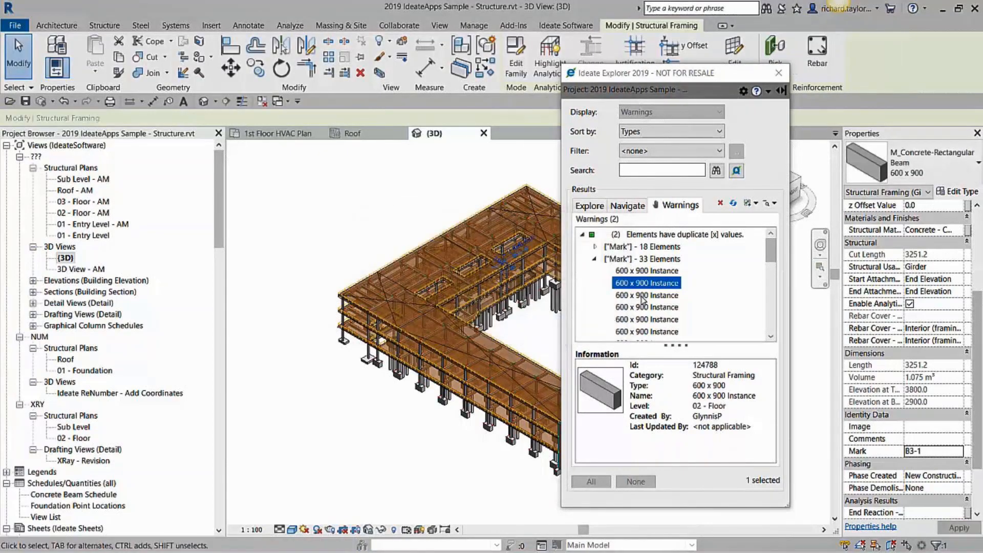
- Set the Mark of the third 600 x 900 beam to B3-2, accepting the duplicate warning, and refresh the warnings list
left_click(643, 297)
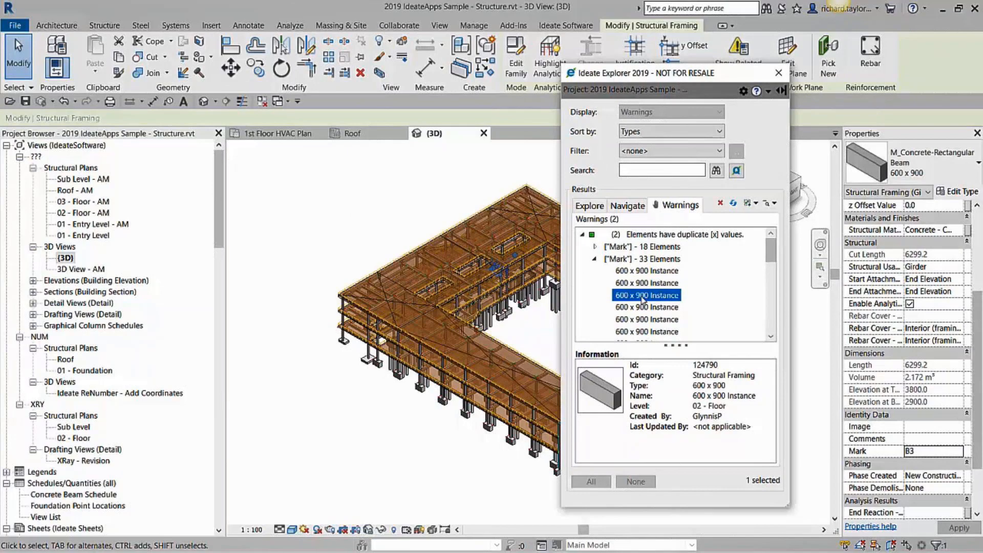
left_click(923, 452)
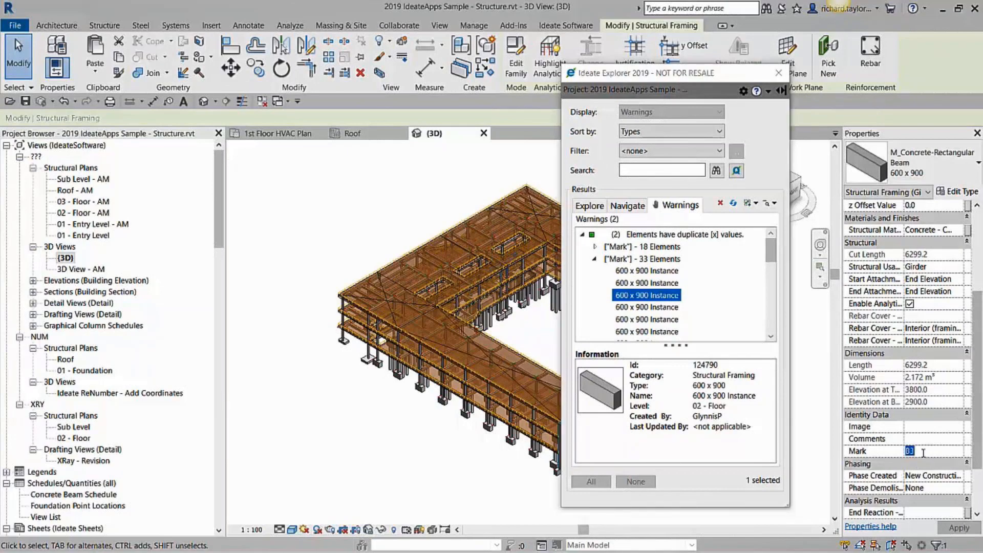
left_click(924, 452)
type("-2")
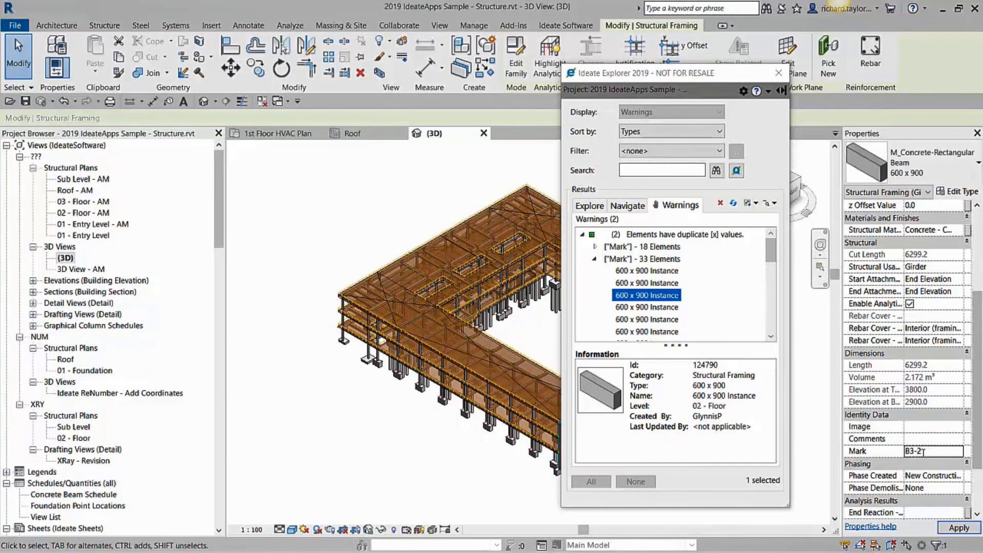
left_click(954, 529)
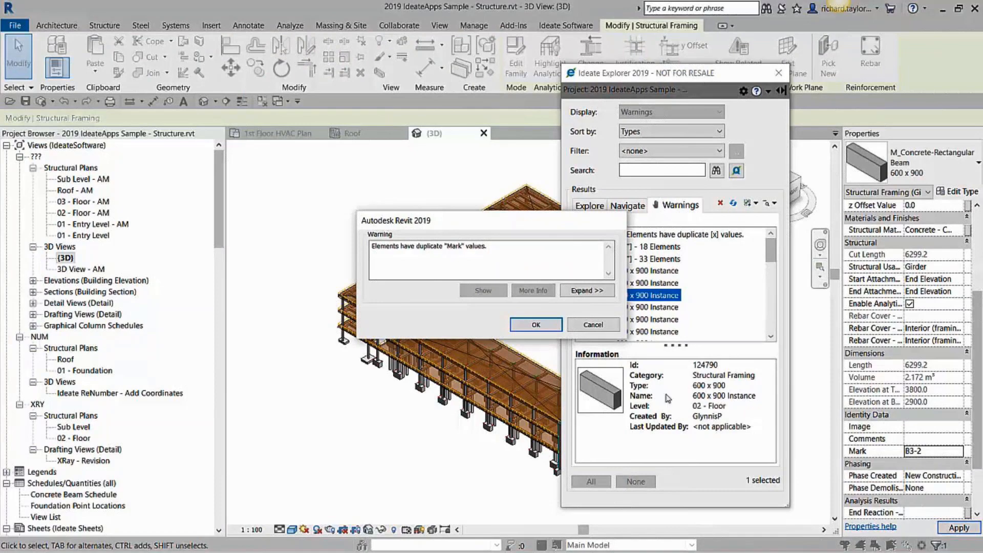
left_click(545, 327)
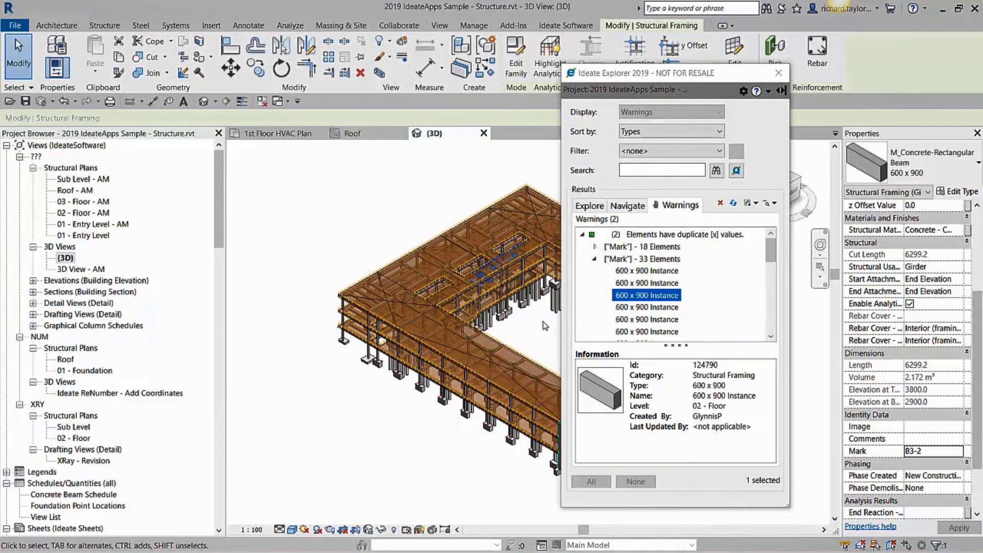
left_click(632, 261)
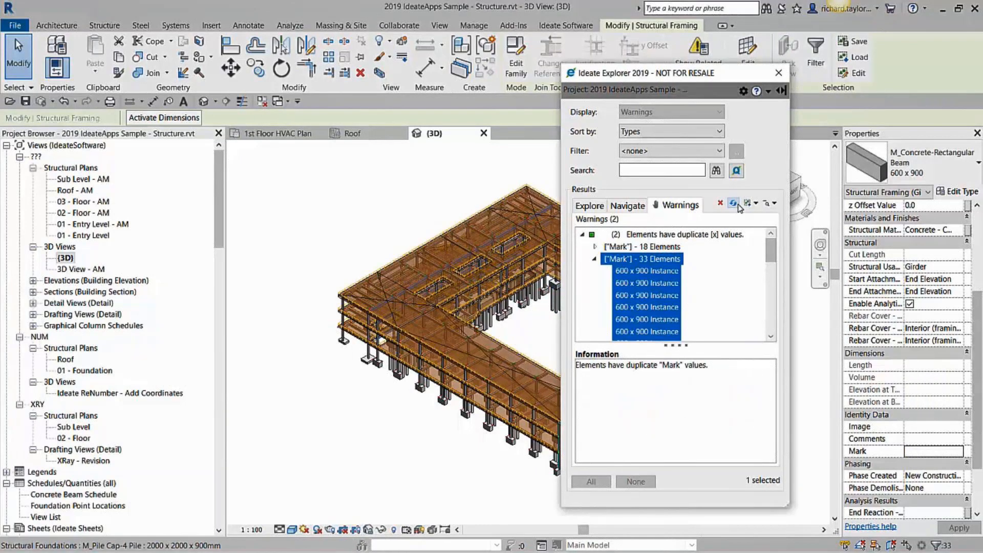
left_click(733, 203)
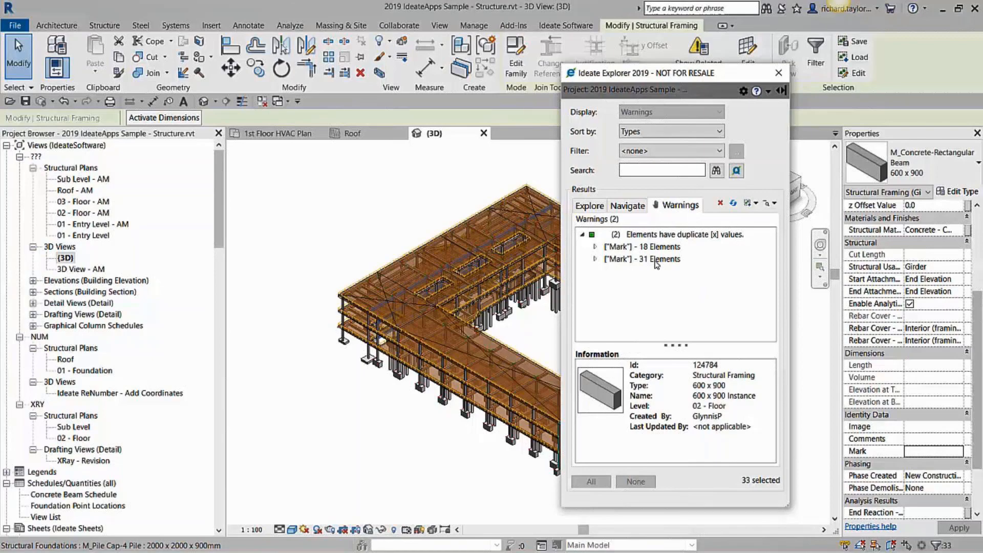
- Switch to the PowerPoint slide show and view the Warning Consequences – No Loss Defined slide
key("alt+Tab")
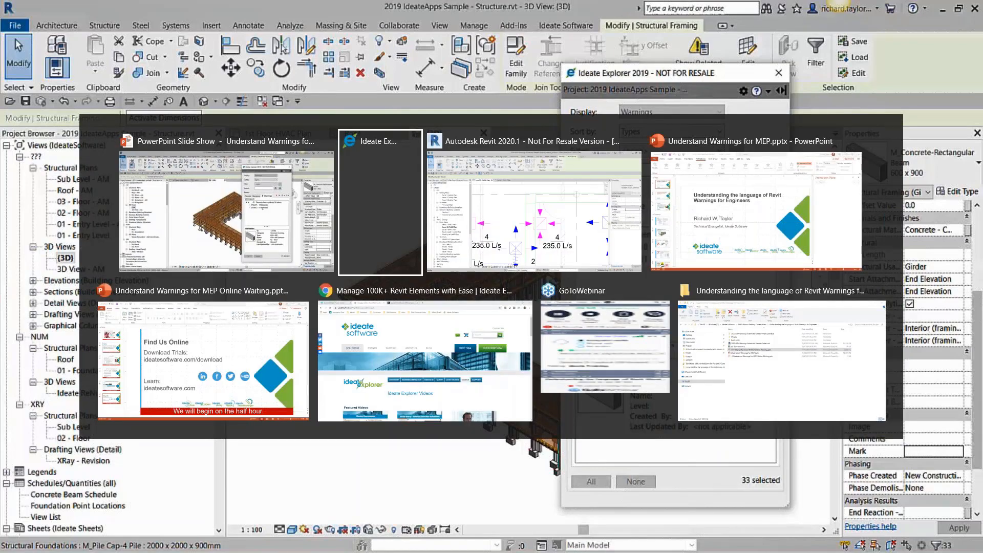
key("alt+Tab")
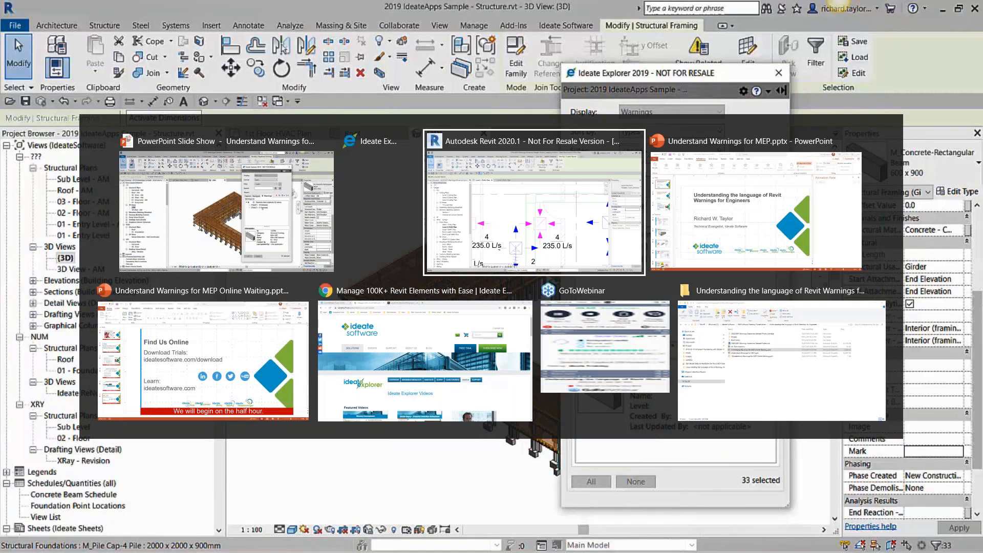
key("alt+Tab")
key("alt+Tab")
key("alt+Tab")
key("alt+Tab")
key("alt+Tab")
key("alt+Tab")
key("alt+Tab")
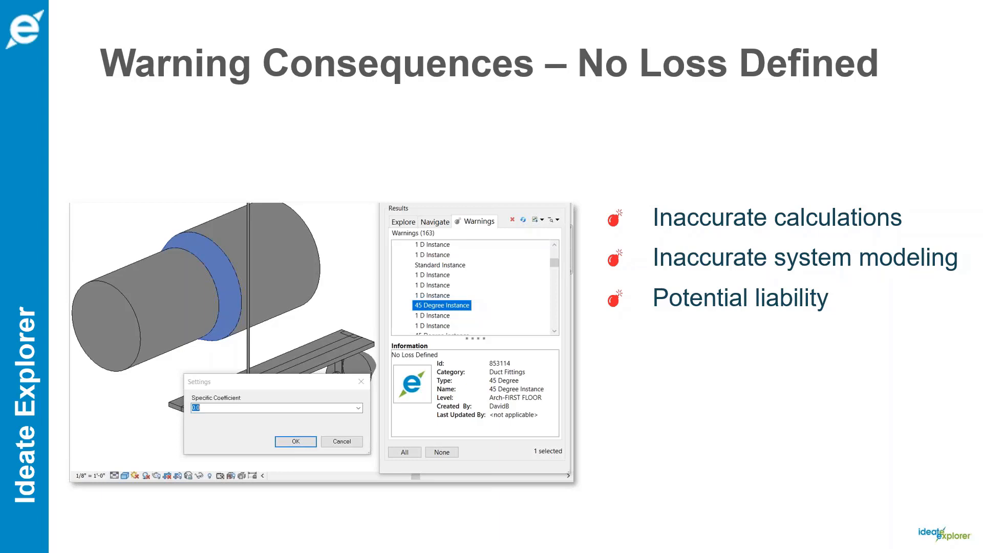
- Switch to the MEP project in Revit 2020 and select the last 45 Degree duct fitting under the No Loss Defined warning
key("alt+Tab")
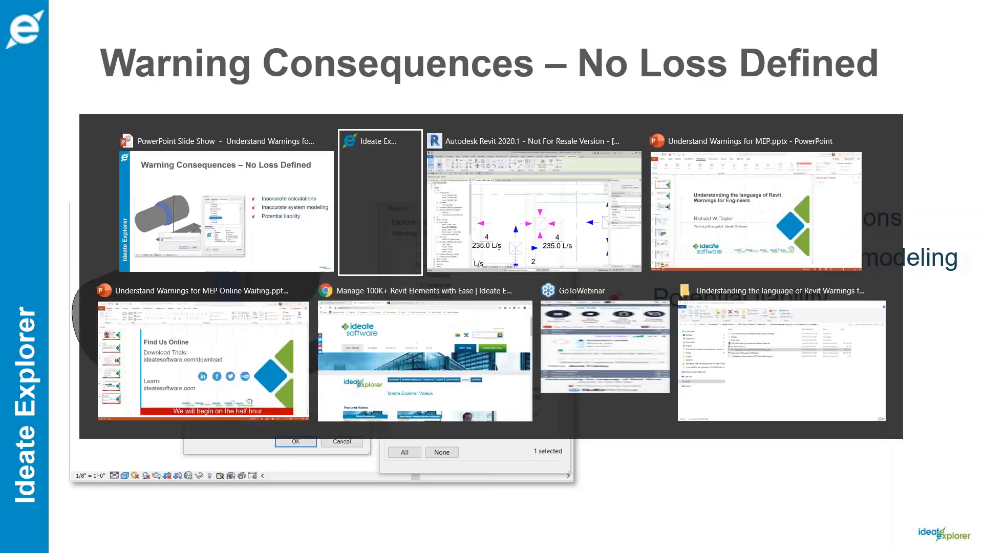
key("alt+Tab")
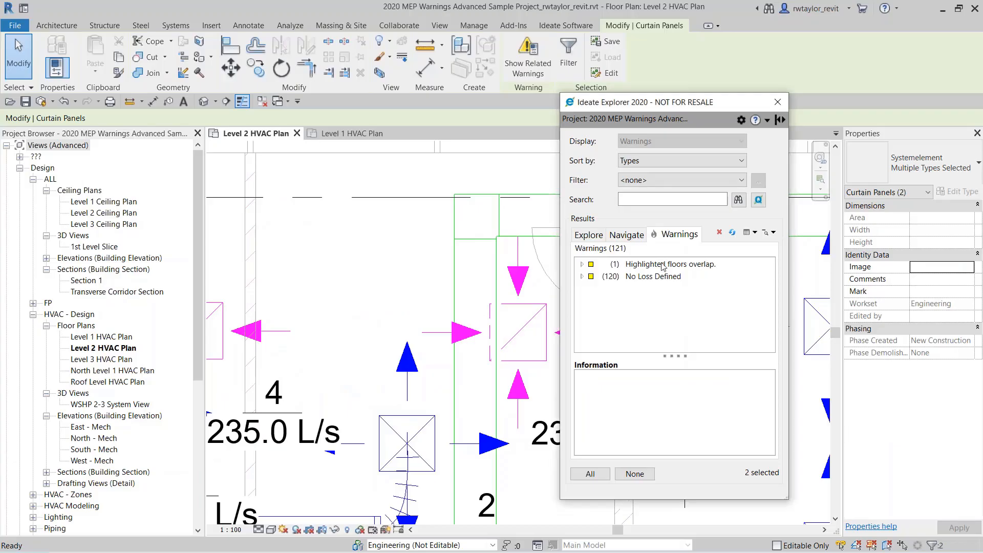
left_click(581, 277)
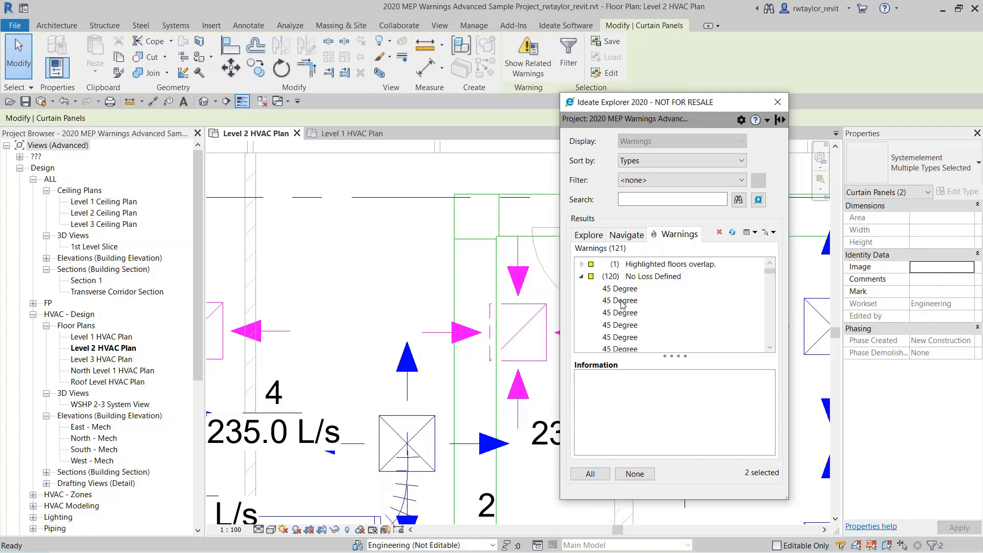
left_click_drag(771, 272, 771, 341)
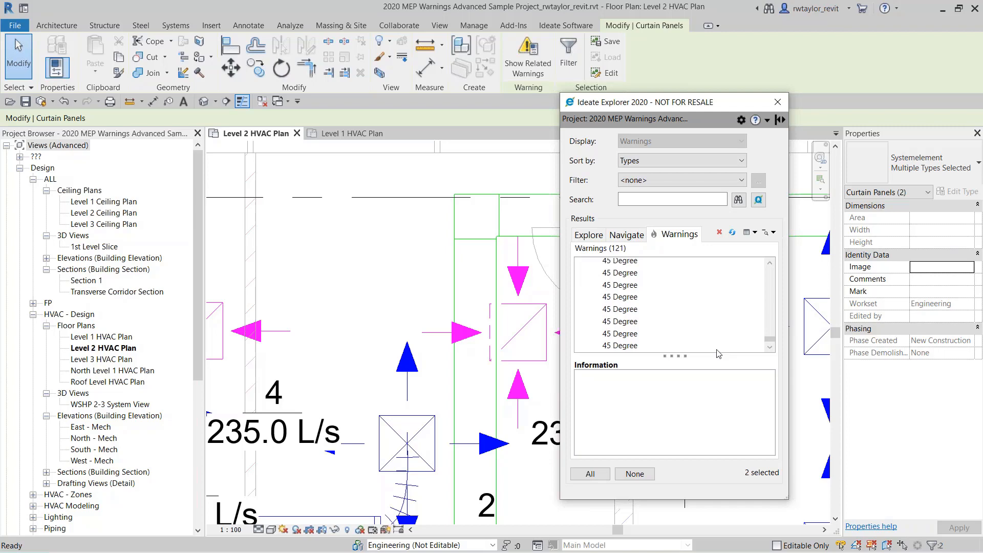
left_click(626, 346)
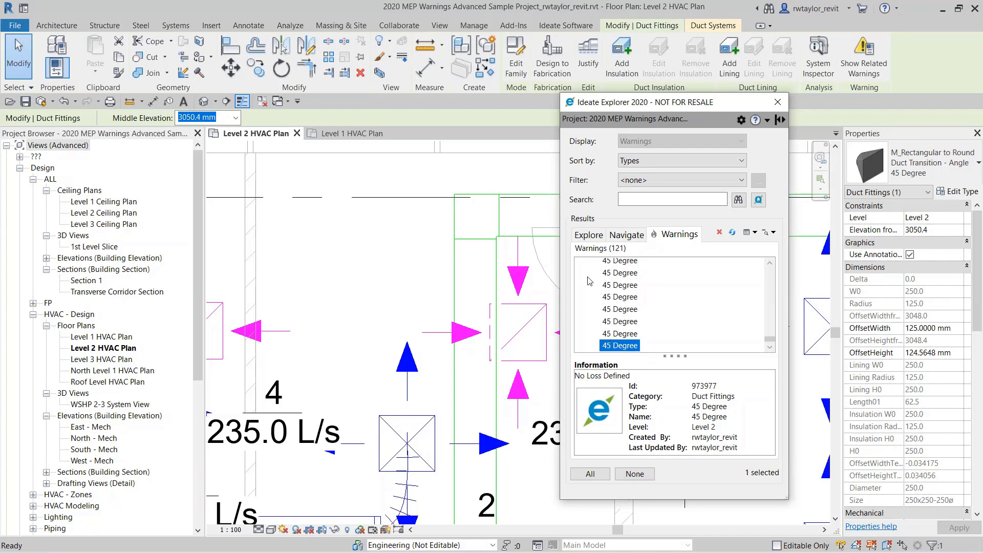
- Isolate the selected duct fitting in the 3D view with a Selection Box
left_click(378, 74)
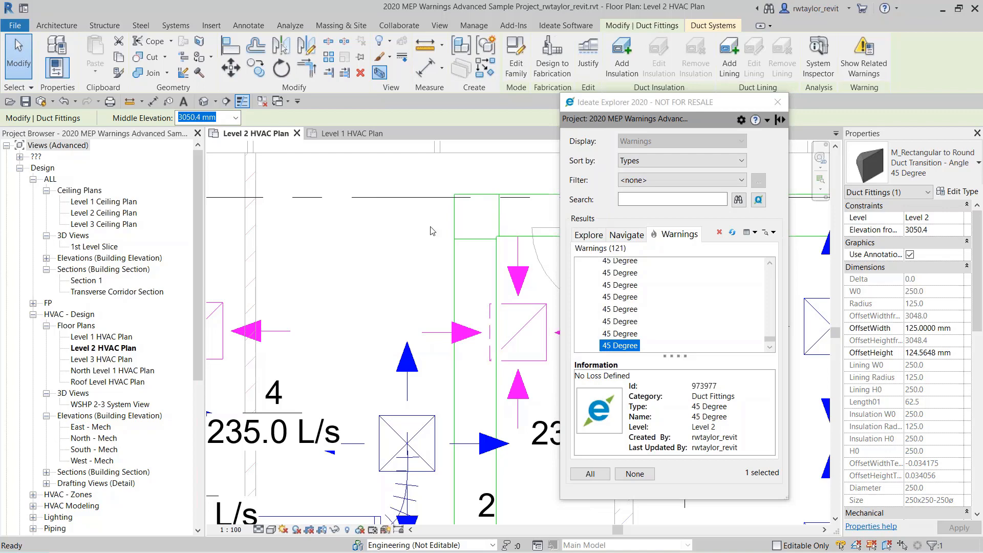
right_click(387, 296)
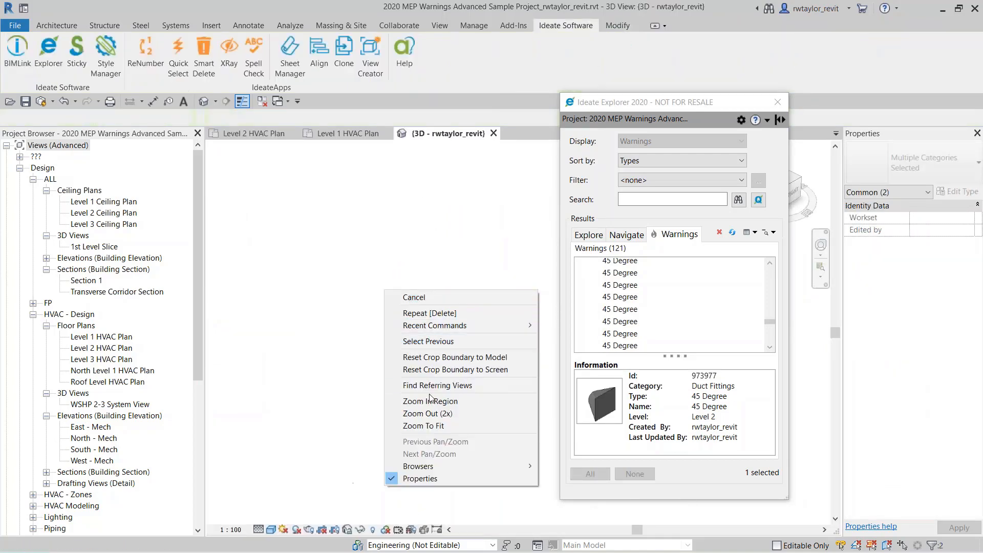
left_click(437, 426)
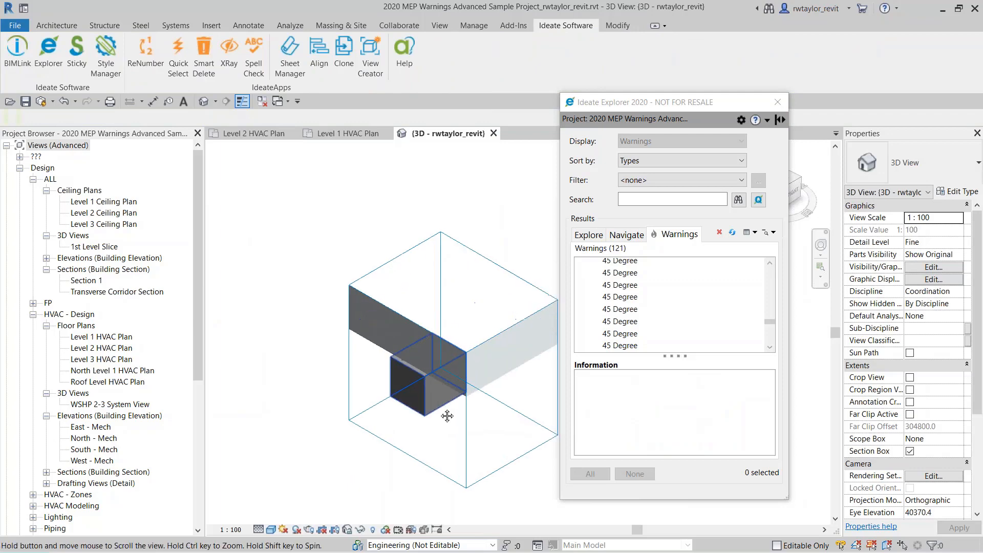
middle_click_drag(448, 413, 458, 392, "shift")
scroll(458, 393, "up", 2)
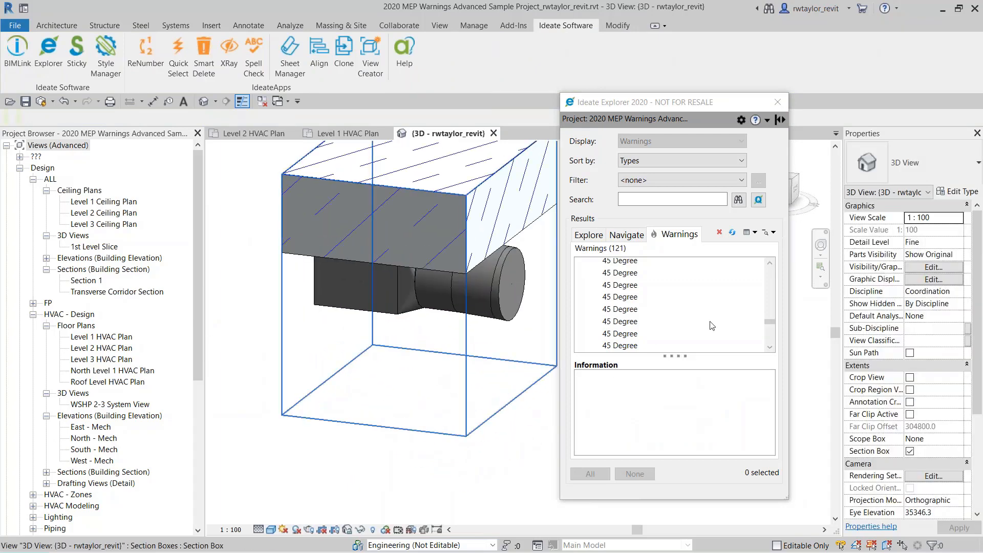
- Select the last six 45 Degree duct fittings listed under the No Loss Defined warning
left_click(767, 319)
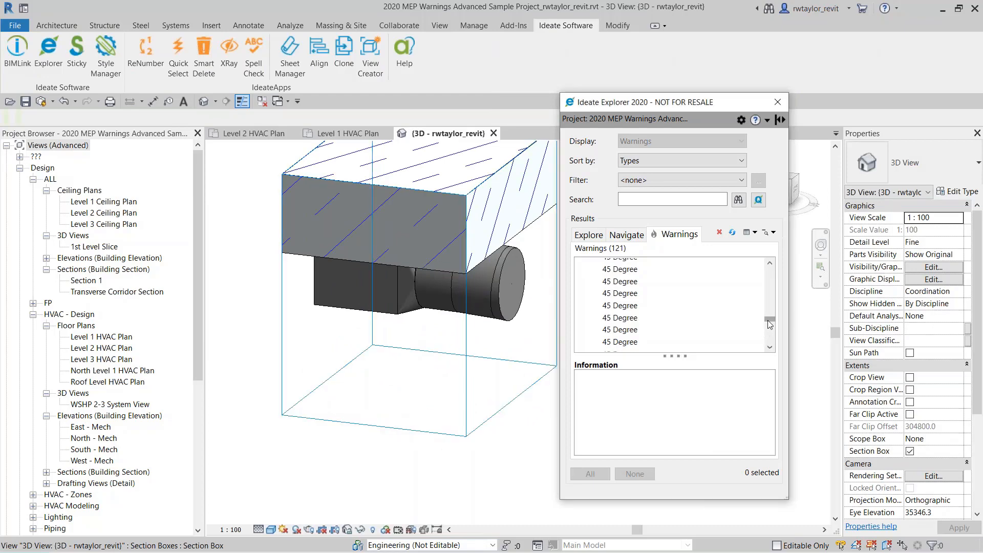
left_click_drag(768, 320, 773, 353)
left_click(621, 345)
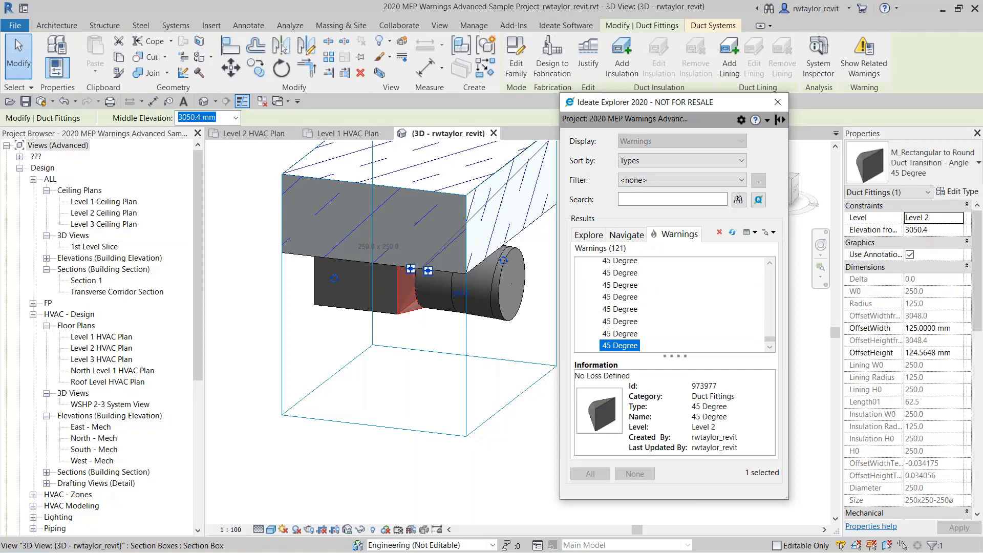
left_click_drag(979, 310, 980, 447)
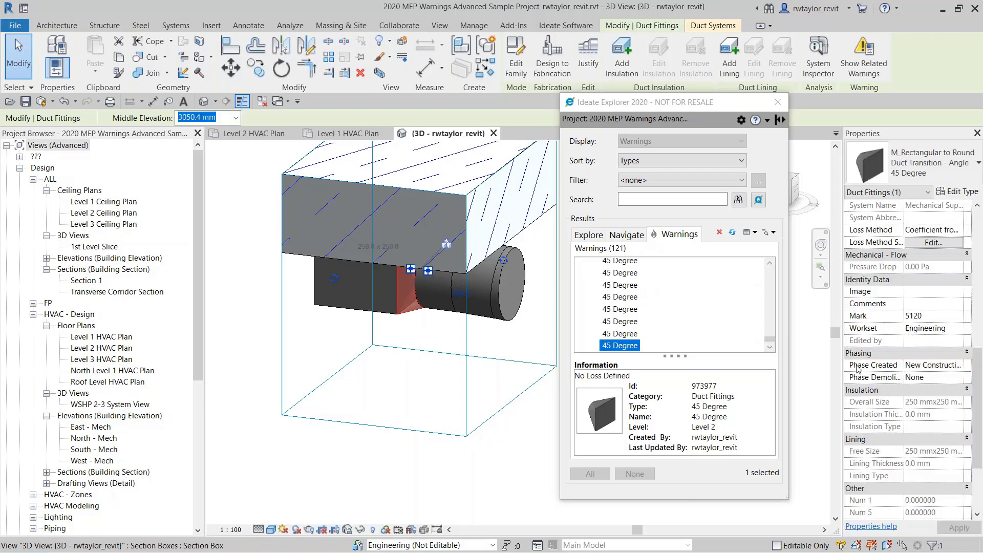
left_click(623, 333, "shift")
left_click(620, 309, "shift")
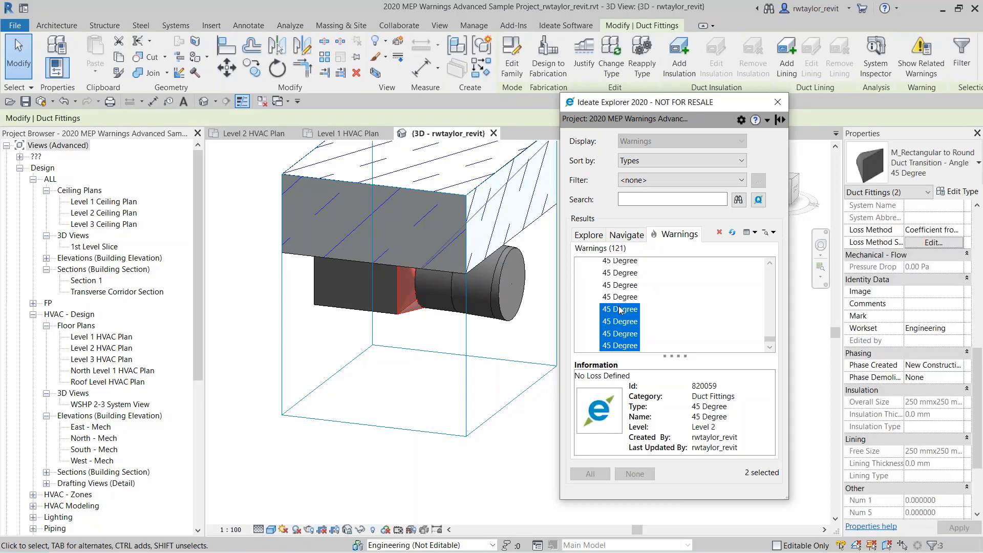
left_click(619, 297, "ctrl")
left_click(618, 308, "ctrl")
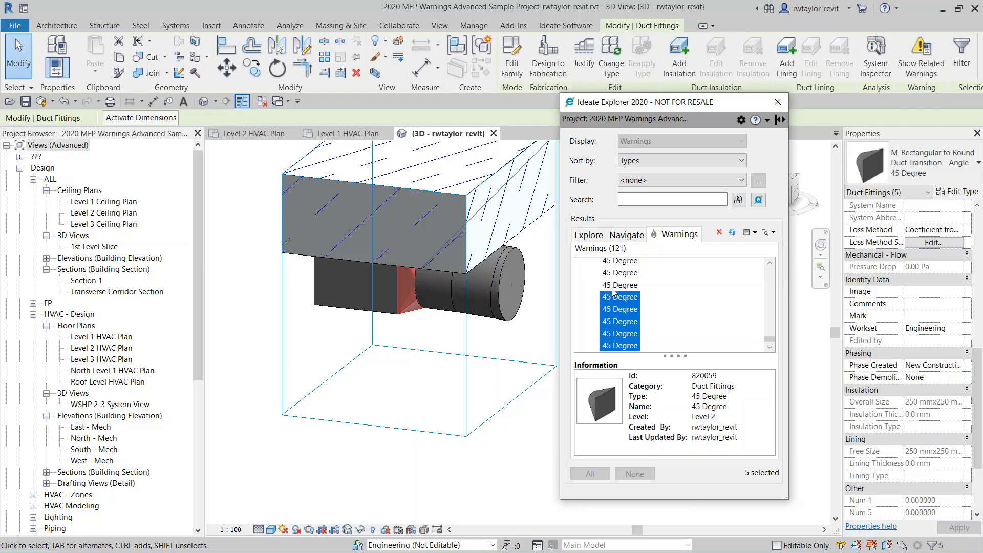
left_click(614, 286, "ctrl")
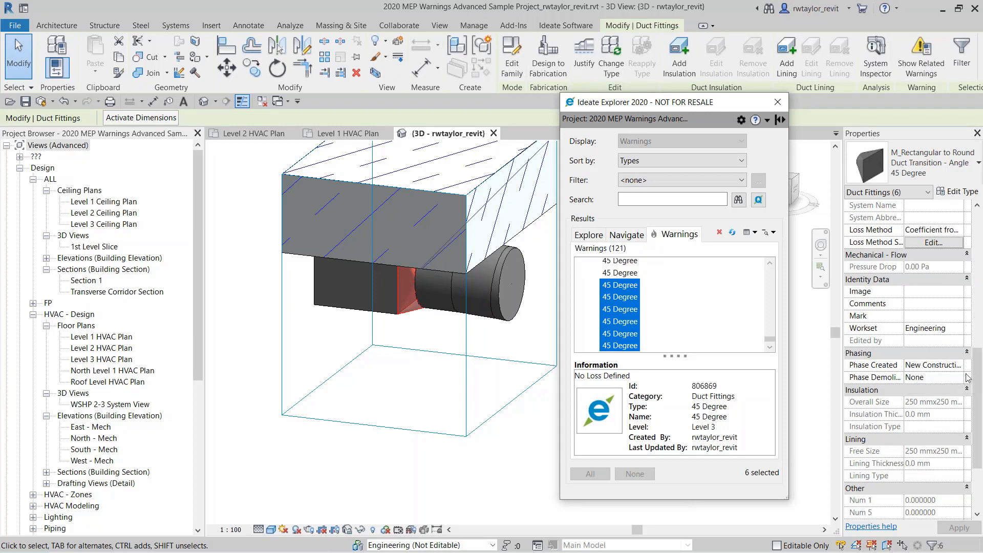
- Check the ASHRAE table settings of the six selected duct fittings, and change their Loss Method to Specific Coefficient
left_click(919, 246)
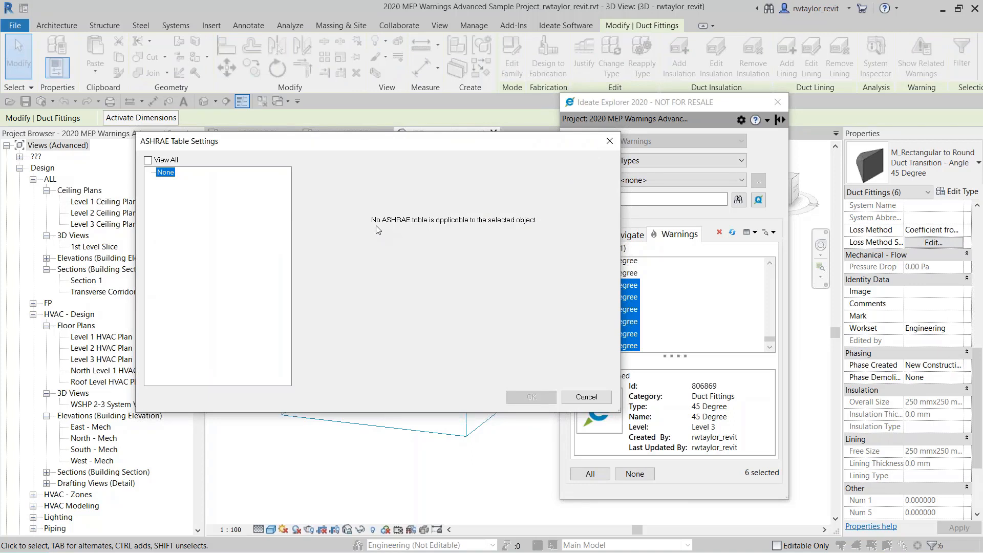
left_click(586, 397)
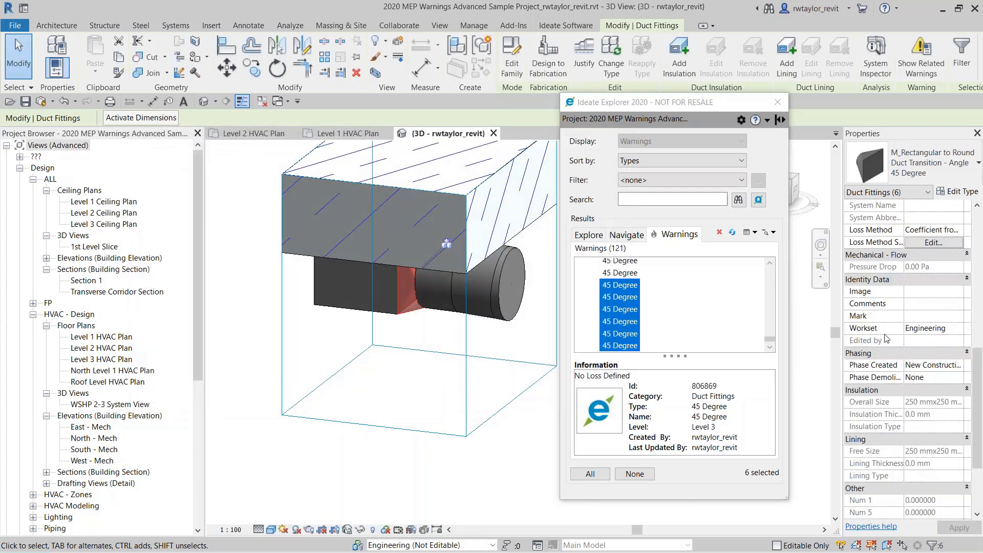
left_click(930, 230)
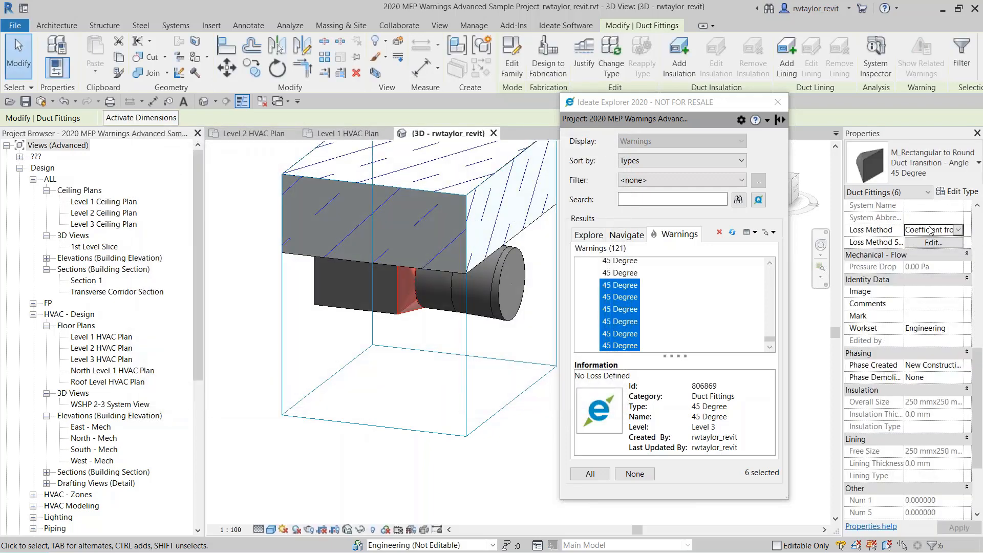
left_click(958, 231)
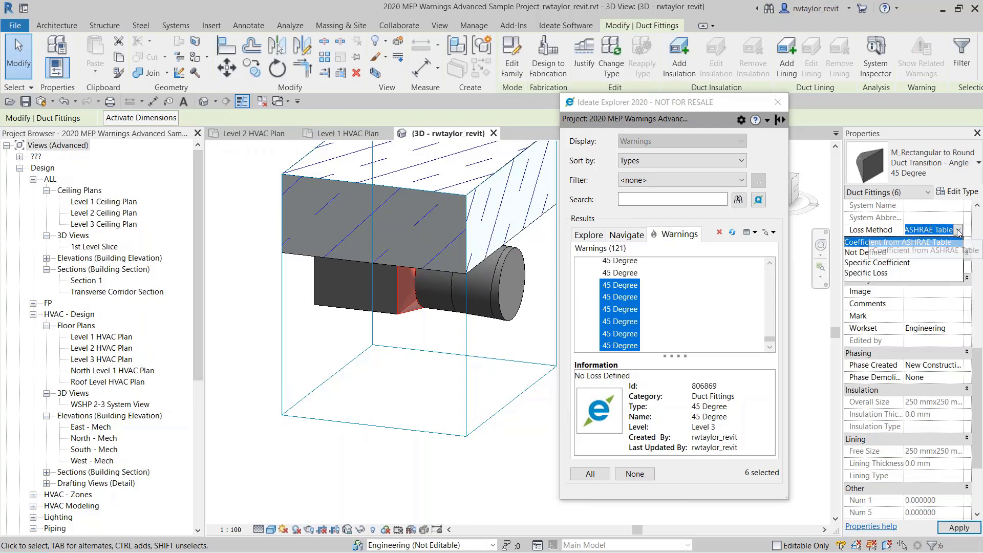
left_click(891, 263)
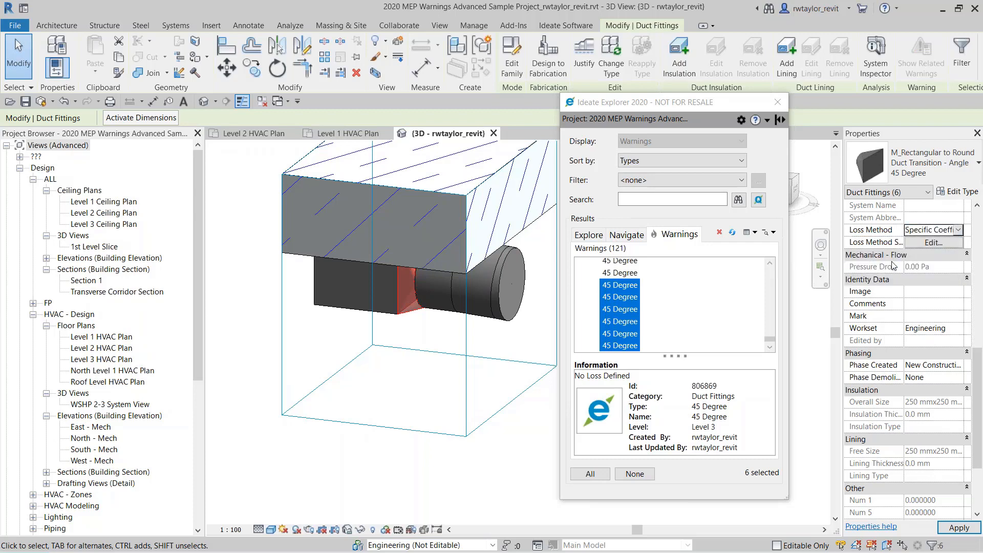
- Set the Specific Coefficient in the loss method settings of the six duct fittings to .45
left_click(923, 244)
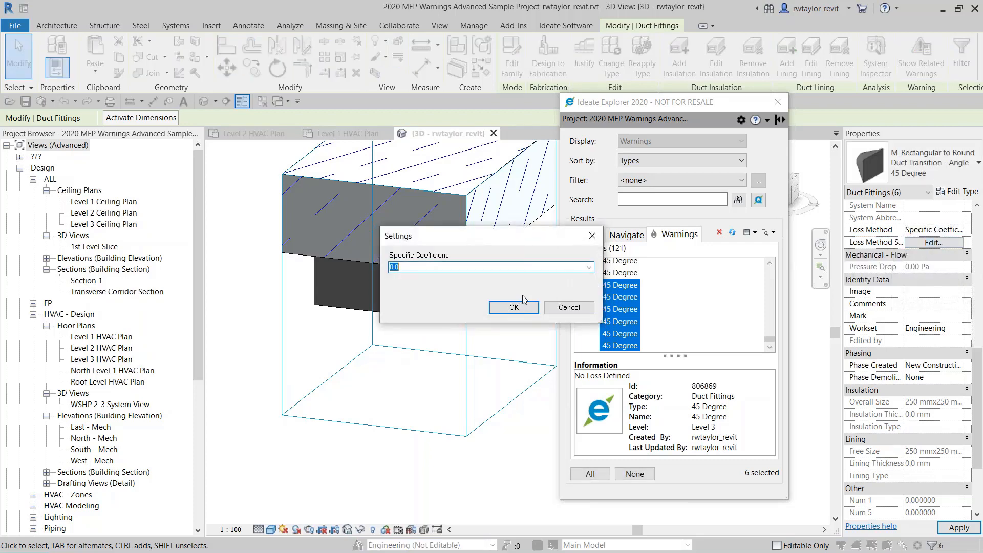
type(".45")
key("Return")
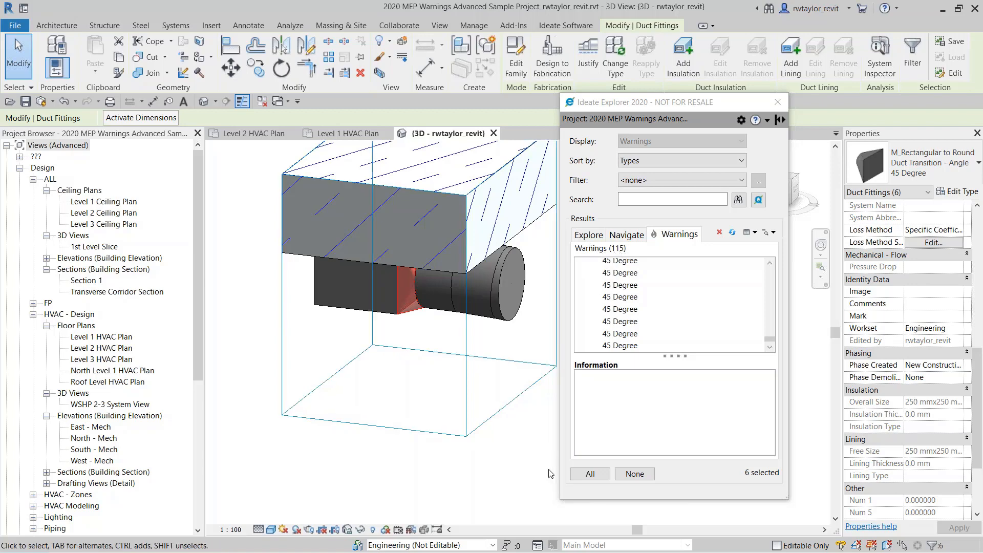
- Deselect the fittings, turn off the 3D view's Section Box and fit the whole building in the view
left_click(503, 453)
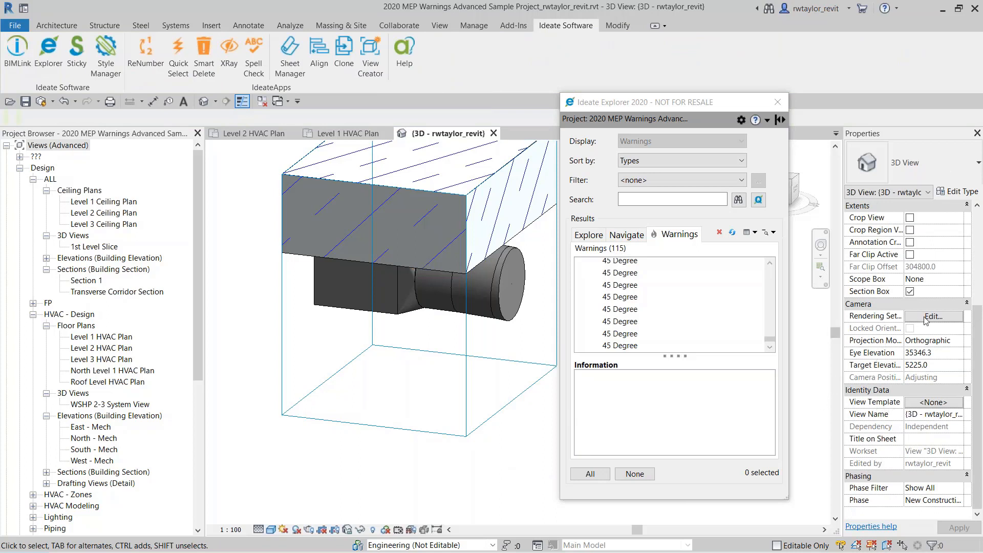
left_click(909, 292)
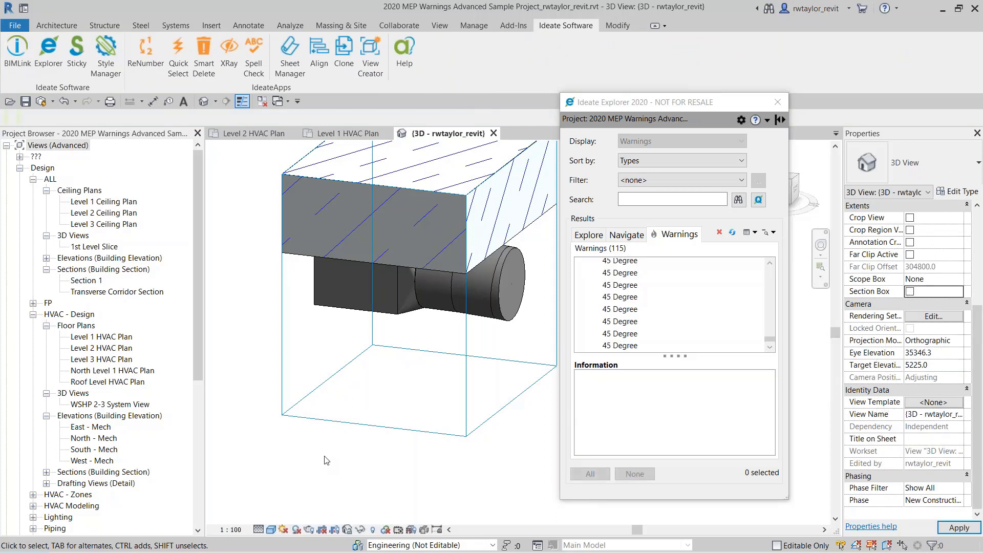
right_click(330, 401)
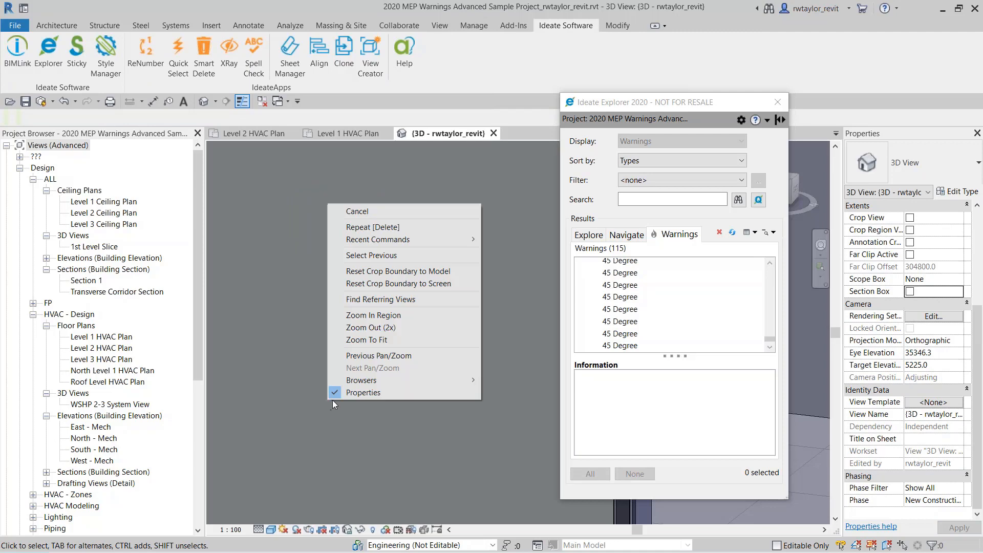
left_click(363, 342)
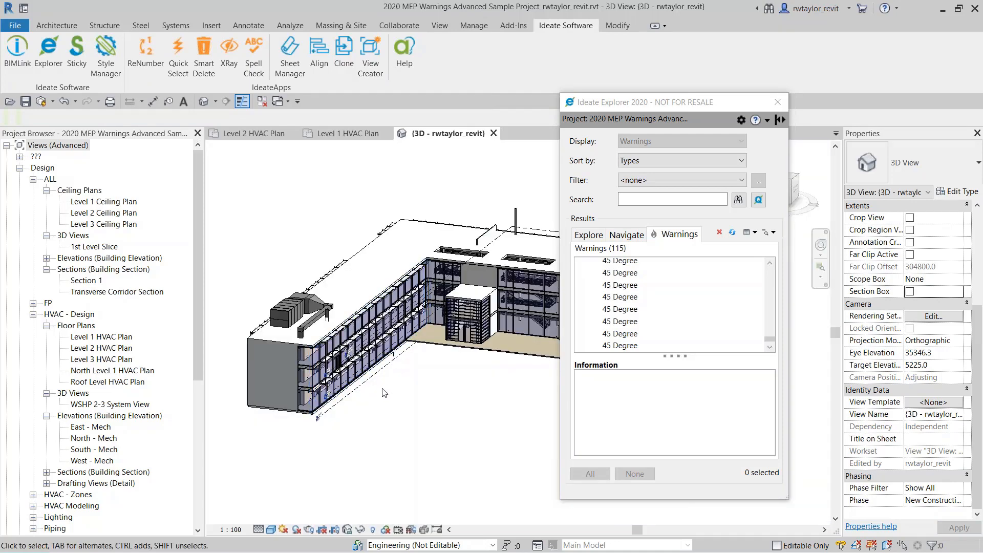
- Switch to the PowerPoint slide show and advance to the Warning Consequences – Floor Overlap slide
key("alt+Tab")
key("alt+Tab")
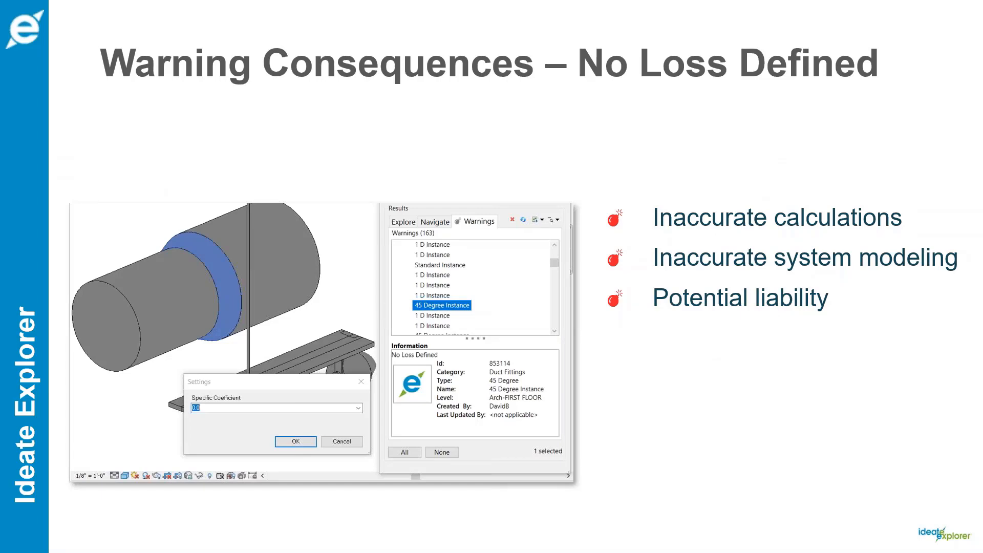
key("Right")
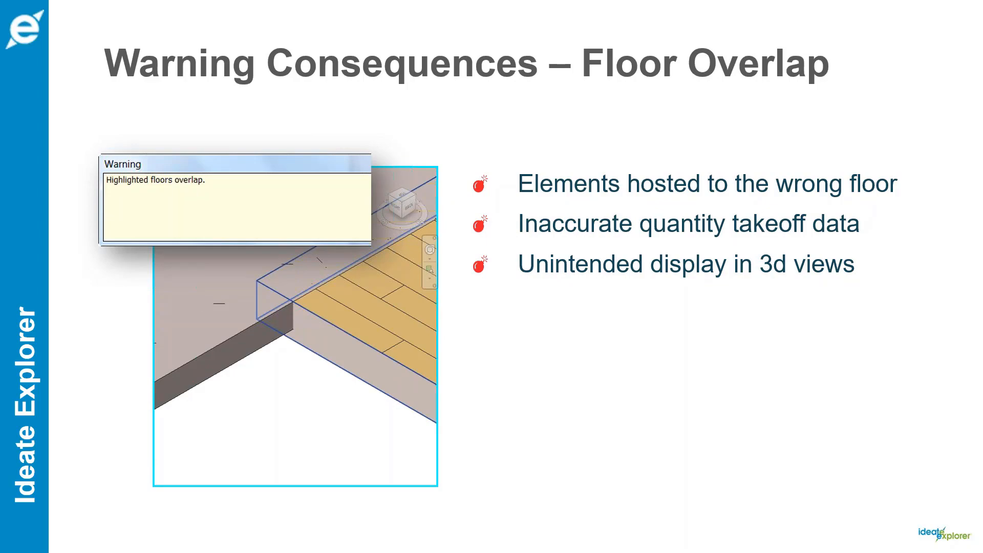
- Switch back to Revit, collapse the No Loss Defined warnings and list the two elements under Highlighted floors overlap
key("alt+Tab")
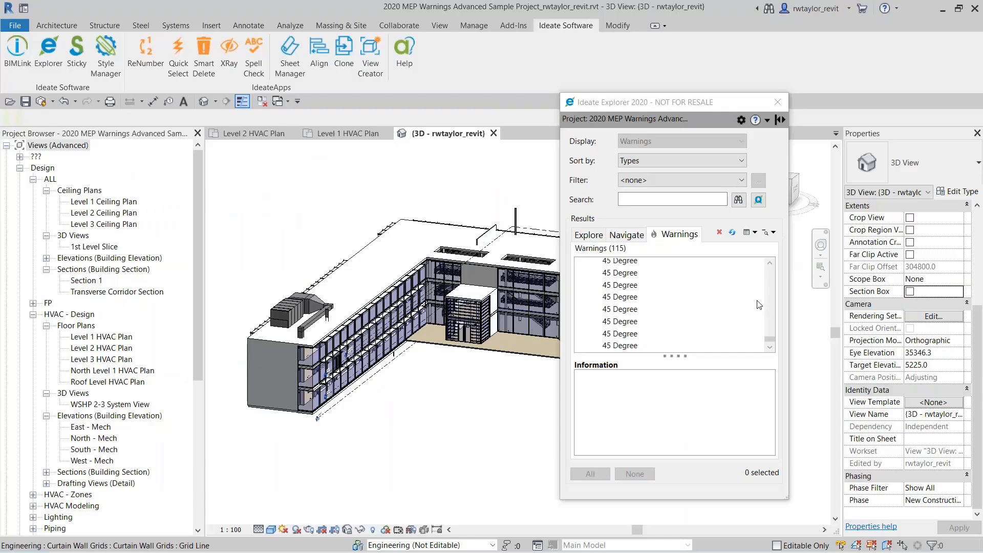
left_click(773, 316)
scroll(773, 317, "up", 5)
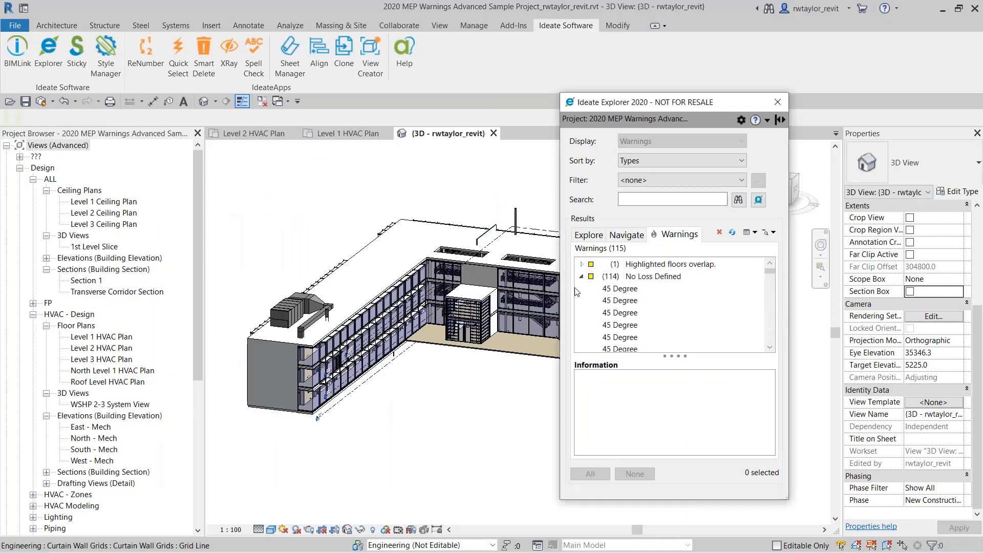
left_click(582, 277)
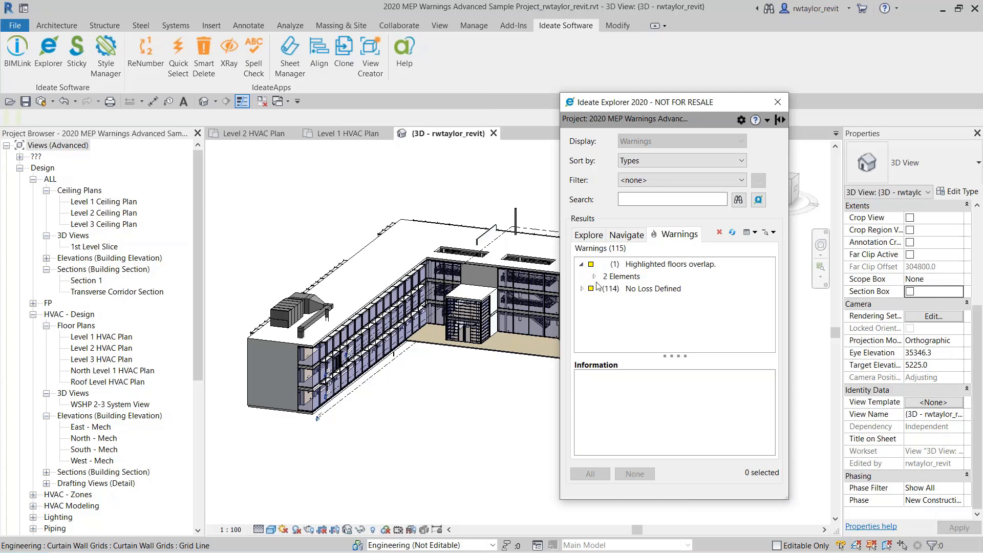
left_click(594, 276)
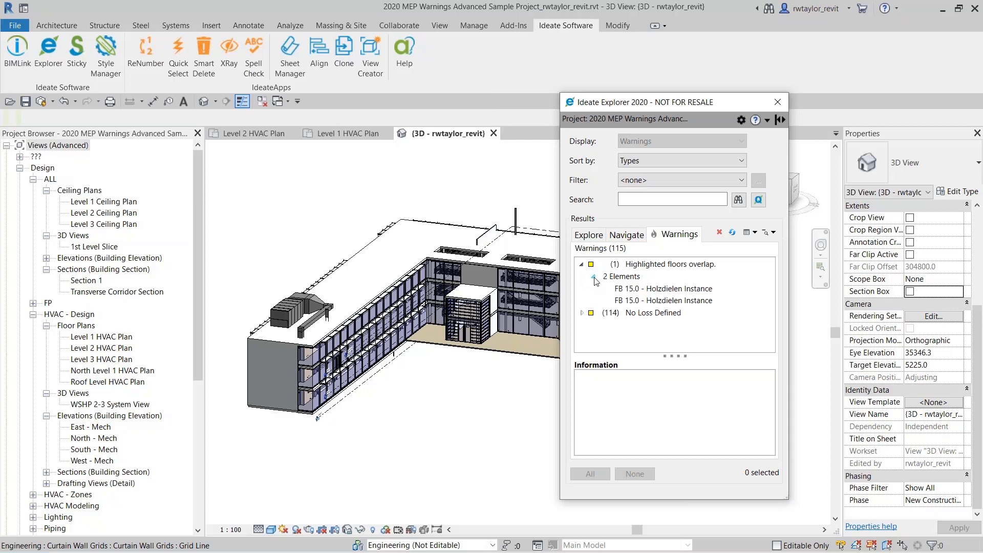
- Select each of the two FB 15.0 - Holzdielen floors in turn to locate them in the 3D view
left_click(652, 290)
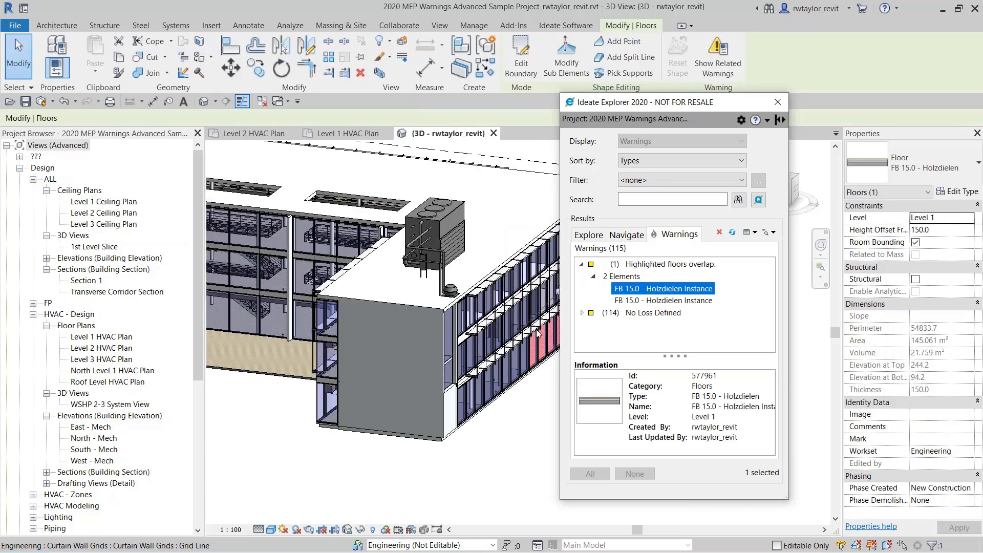
middle_click_drag(508, 393, 387, 419)
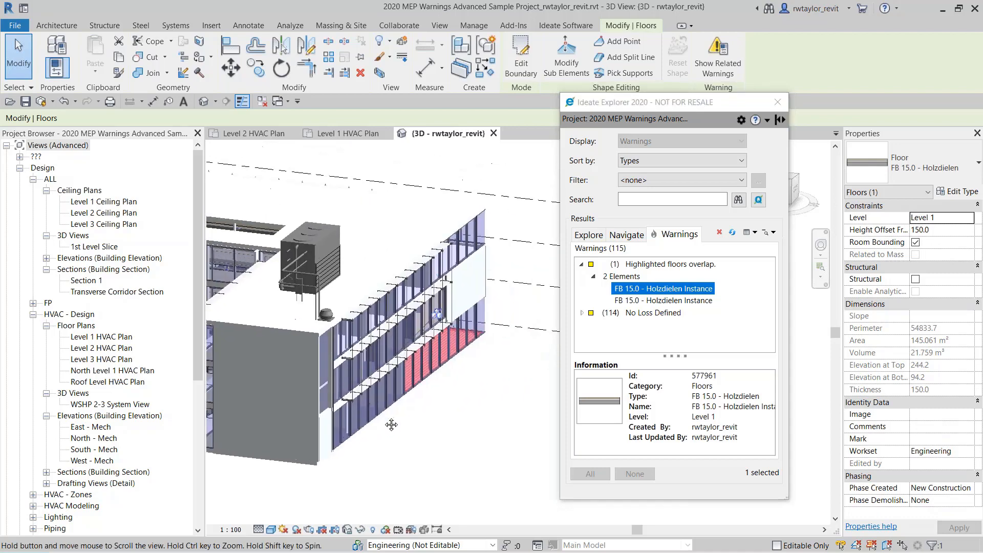
left_click(640, 301)
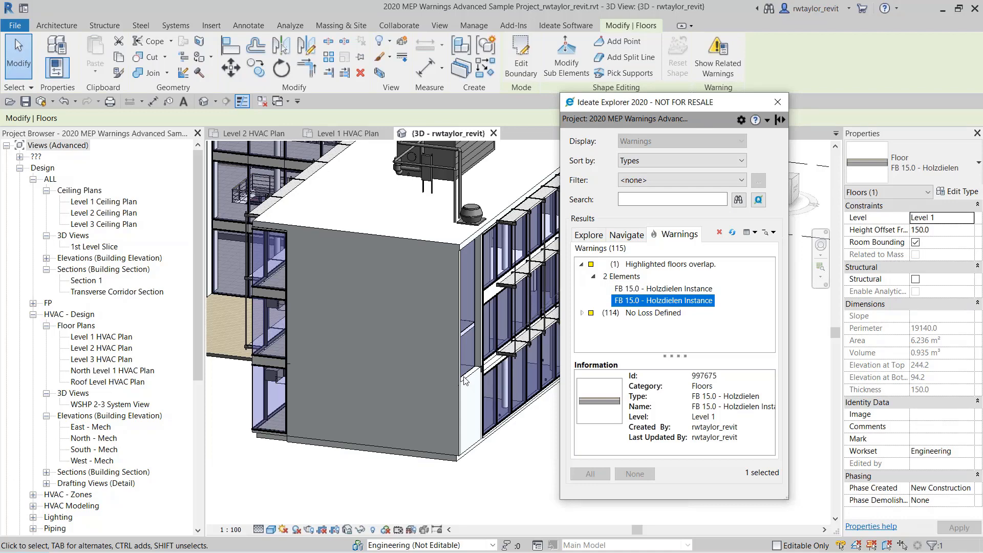
scroll(389, 404, "down", 4)
middle_click_drag(370, 411, 438, 412)
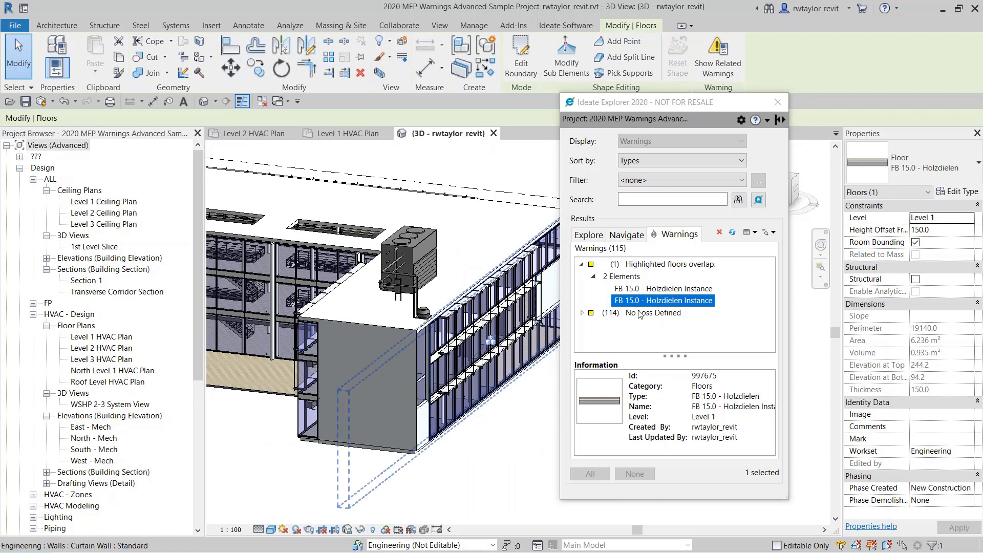
- Select both overlapping FB 15.0 - Holzdielen floors and temporarily isolate them in the 3D view
left_click(663, 288, "ctrl")
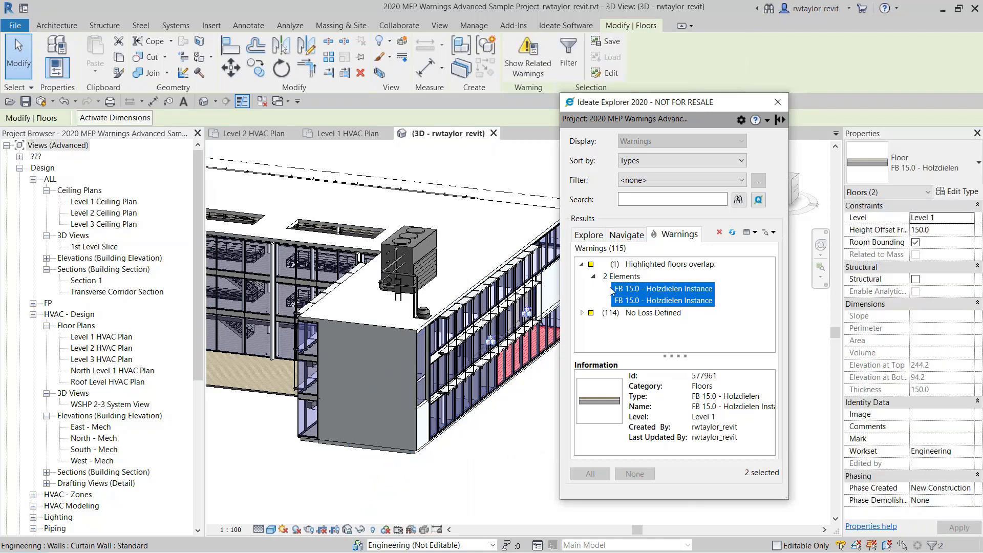
left_click(361, 531)
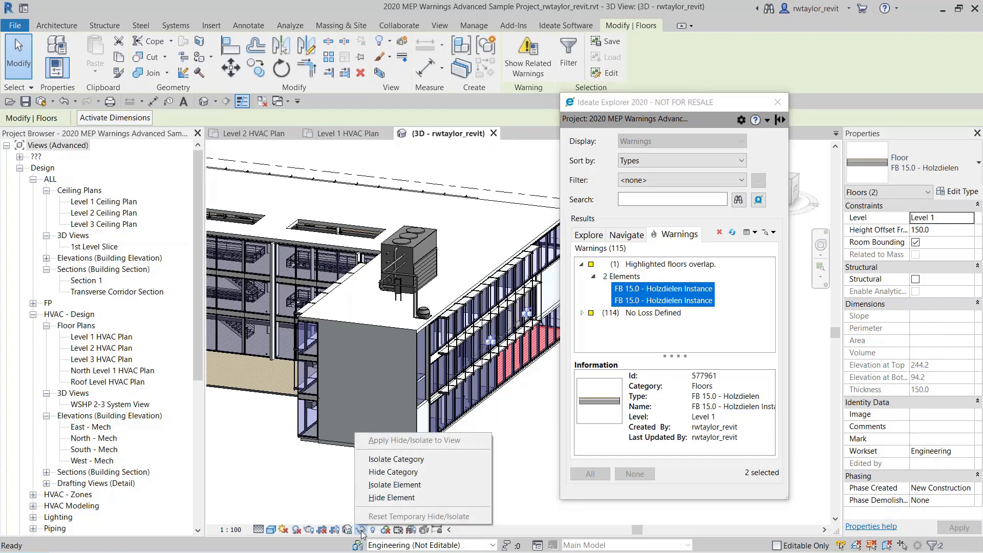
left_click(385, 485)
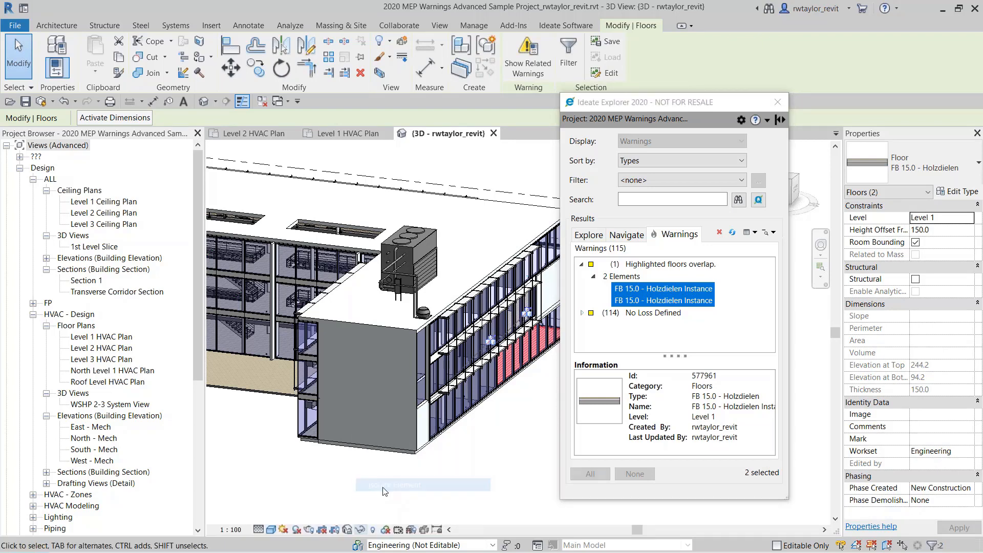
- Select the narrow FB 15.0 - Holzdielen strip floor at the overlapping corner and open its boundary for editing
middle_click_drag(448, 399, 338, 441, "shift")
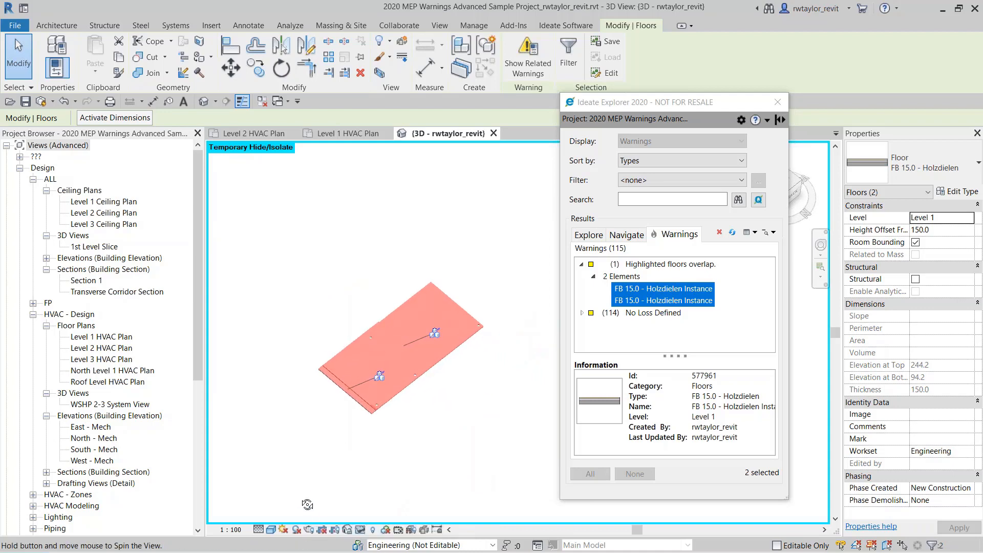
scroll(340, 435, "up", 2)
scroll(376, 409, "up", 2)
scroll(405, 389, "up", 2)
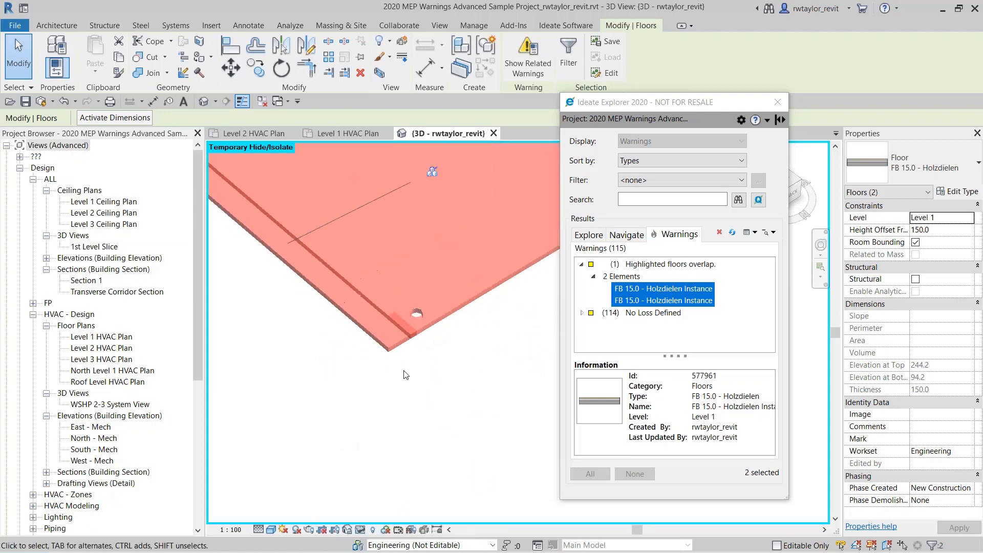
scroll(405, 369, "up", 1)
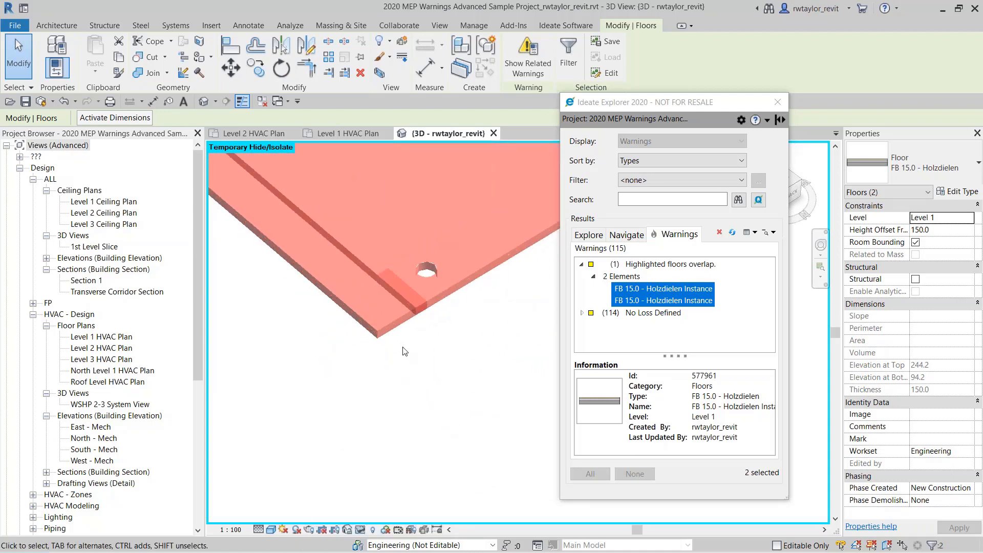
left_click(637, 302)
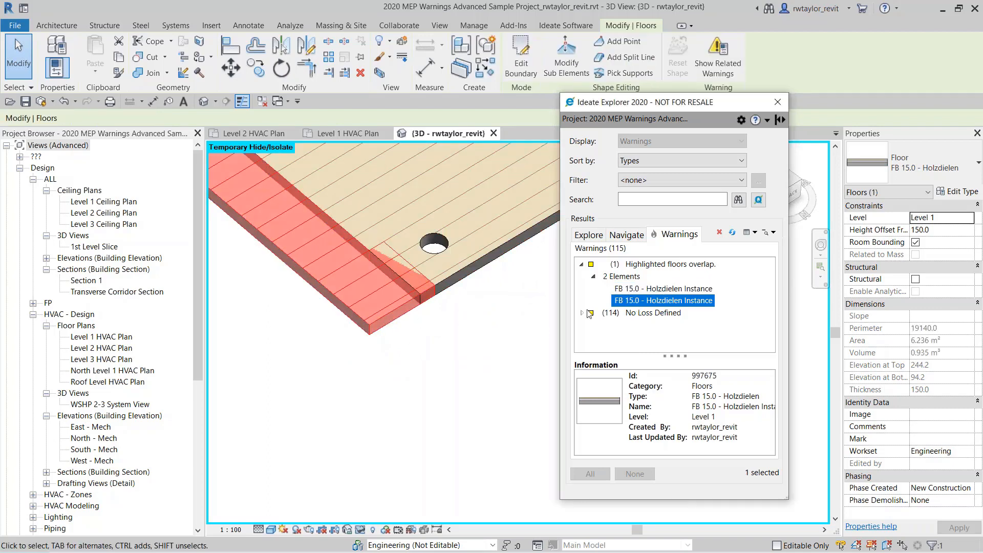
left_click(520, 56)
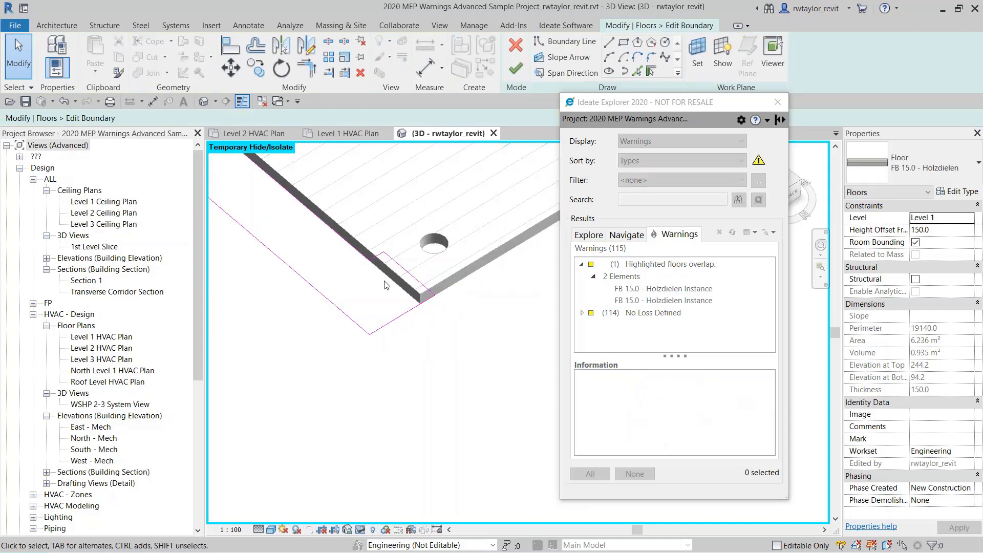
- Delete the two boundary lines of the strip floor's tab that project into the neighbouring floor
scroll(386, 285, "up", 4)
left_click(414, 258)
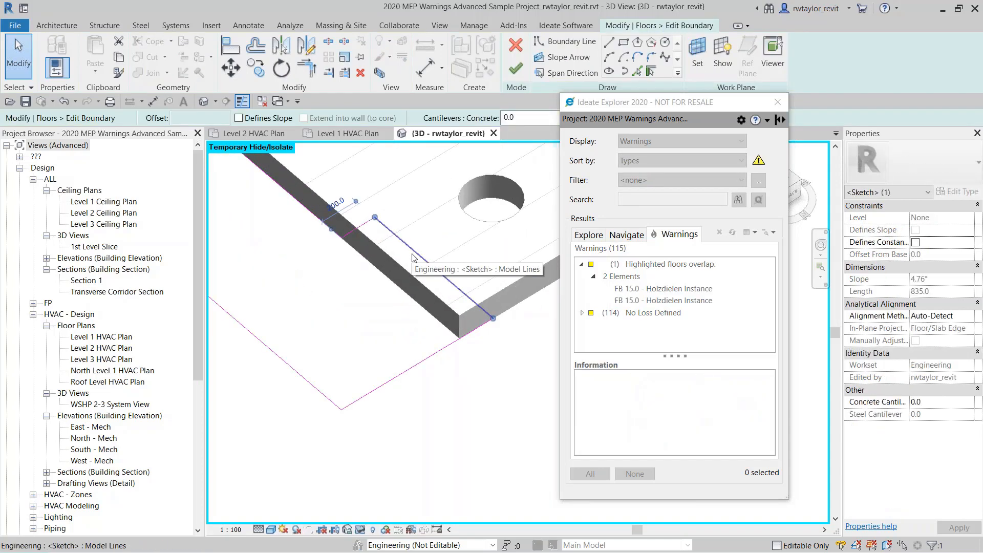
key("Delete")
left_click(352, 230)
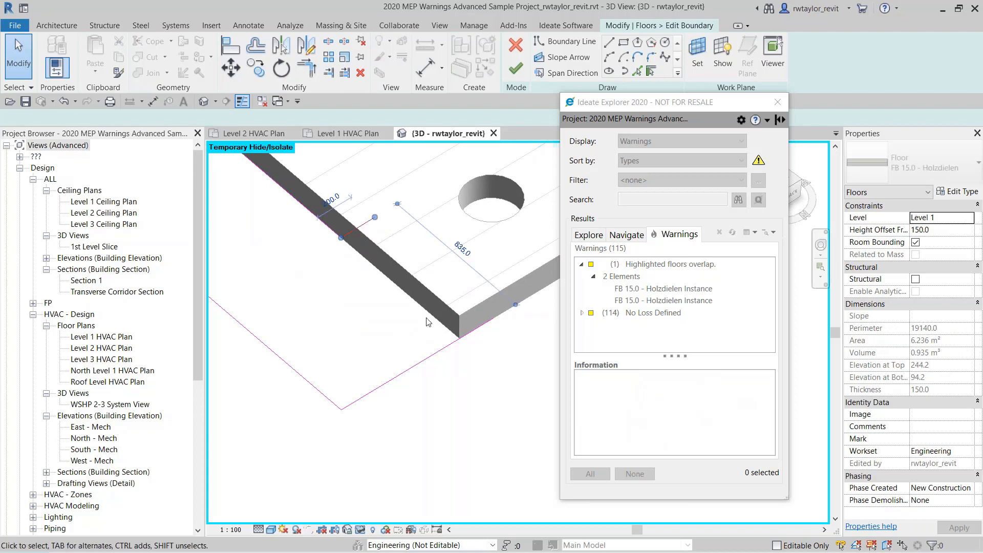
left_click(428, 321)
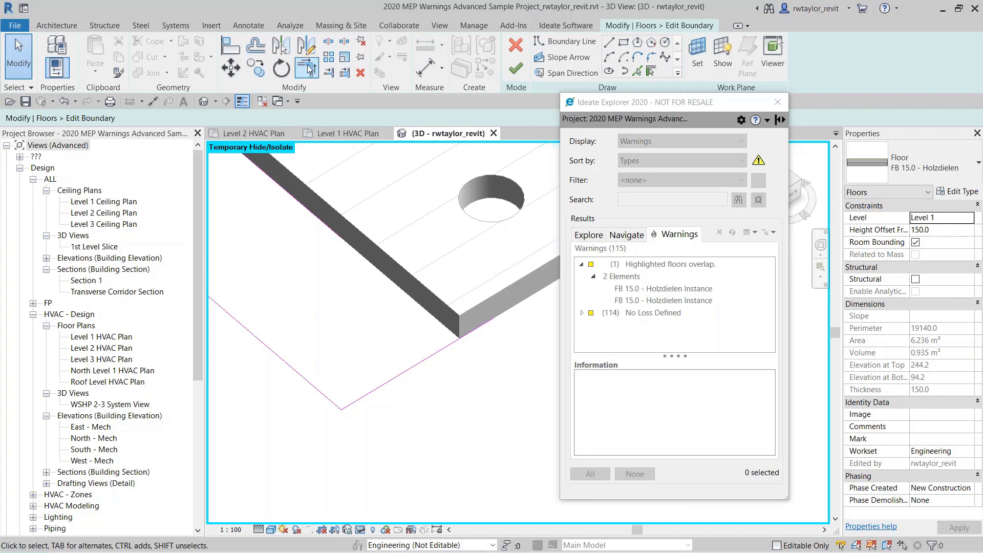
- Trim the strip floor's remaining boundary lines to a corner and finish the boundary edit, dismissing the save reminder
left_click(308, 71)
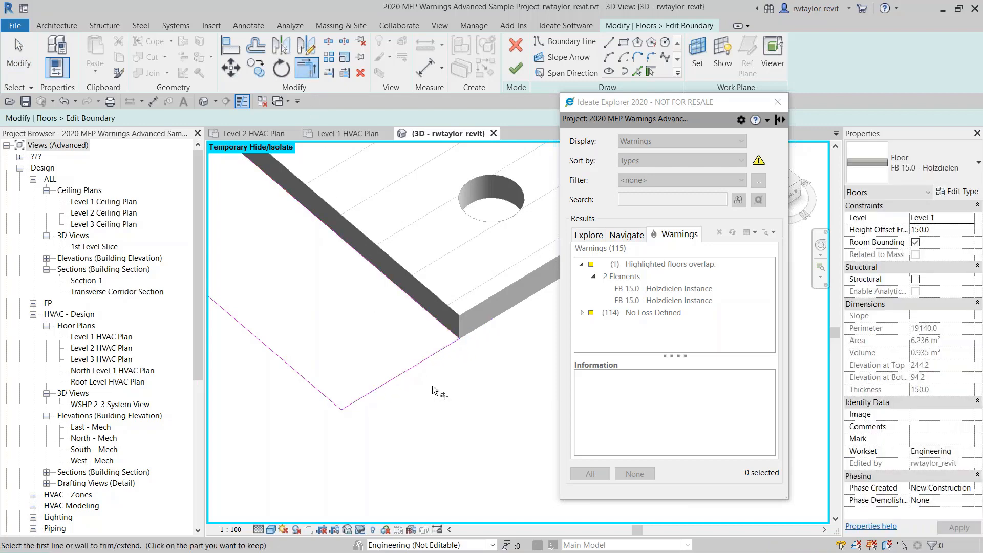
left_click(515, 68)
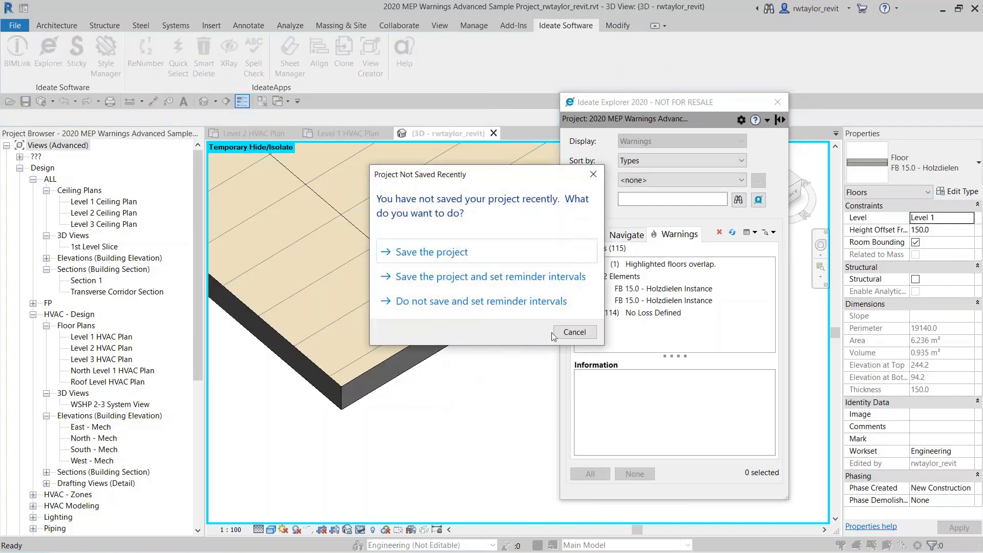
left_click(563, 333)
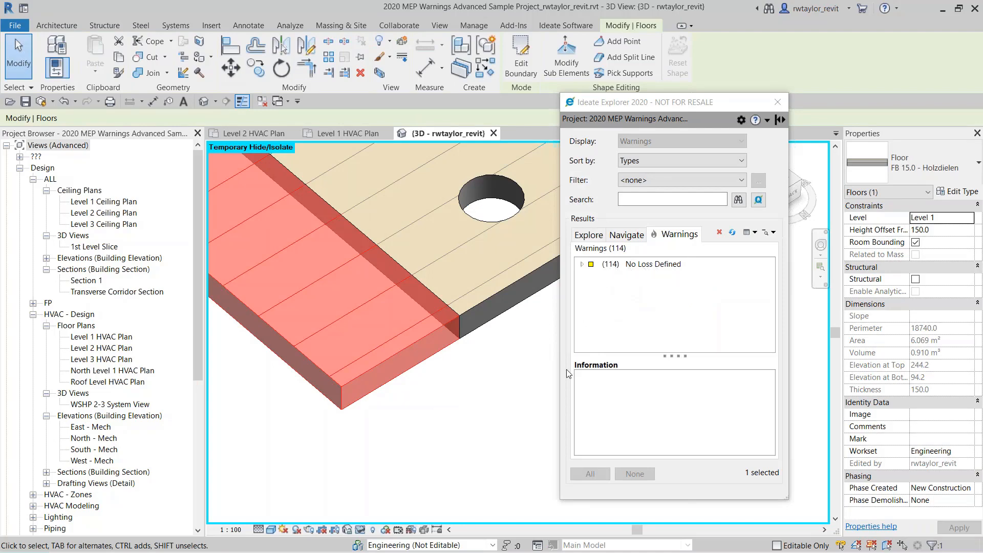
- Deselect the corrected floor, reset the temporary hide/isolate and fit the whole building in the 3D view
left_click(465, 430)
scroll(467, 424, "down", 2)
scroll(467, 423, "down", 5)
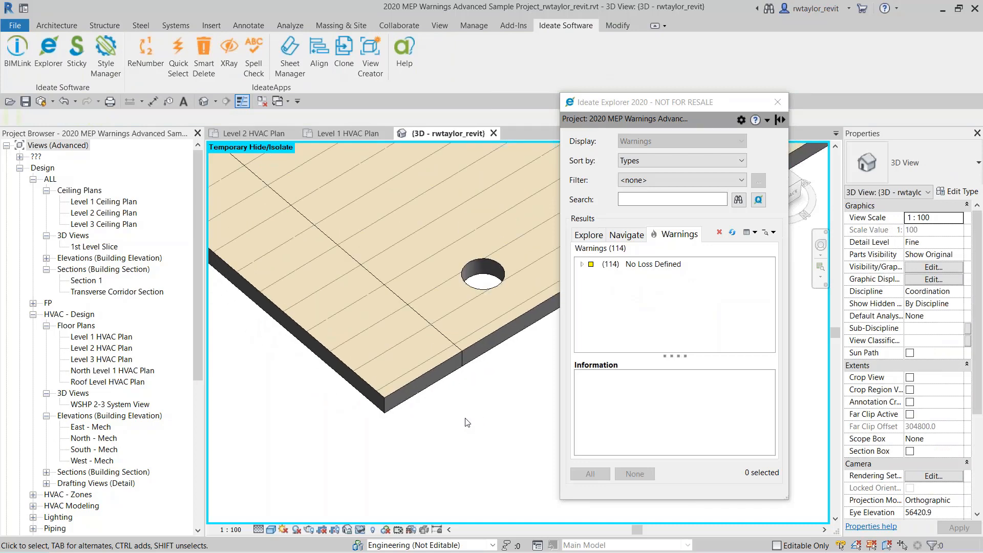
middle_click_drag(470, 423, 397, 431)
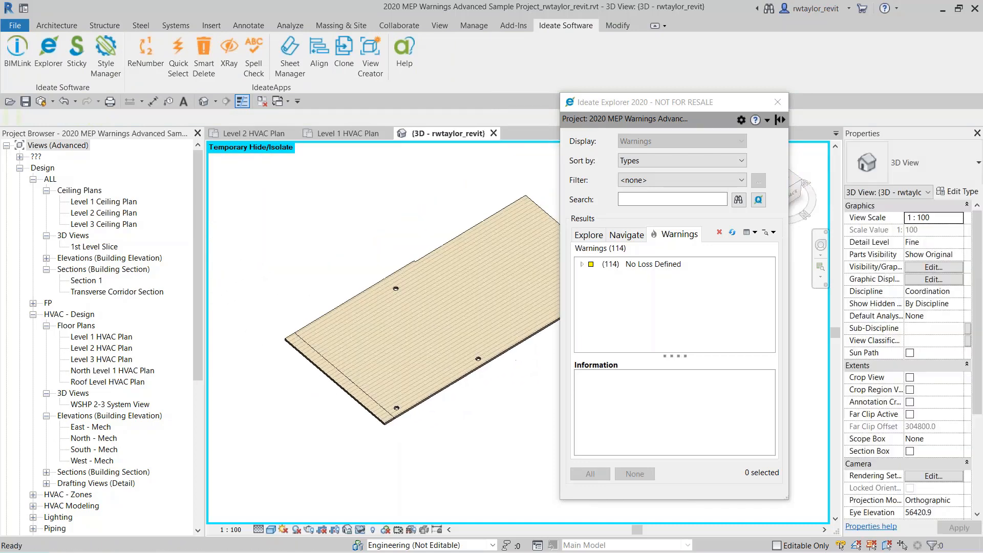
left_click(361, 530)
left_click(367, 516)
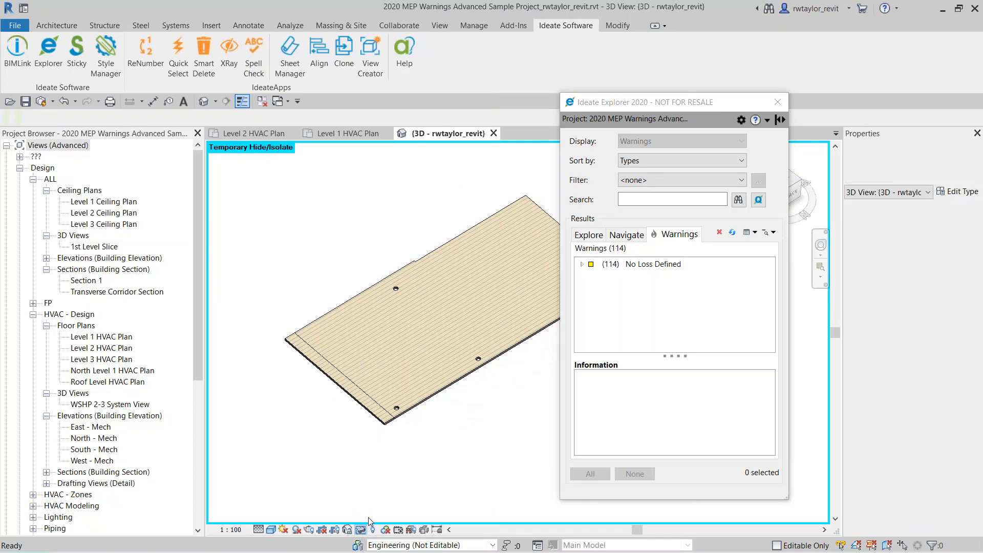
right_click(393, 472)
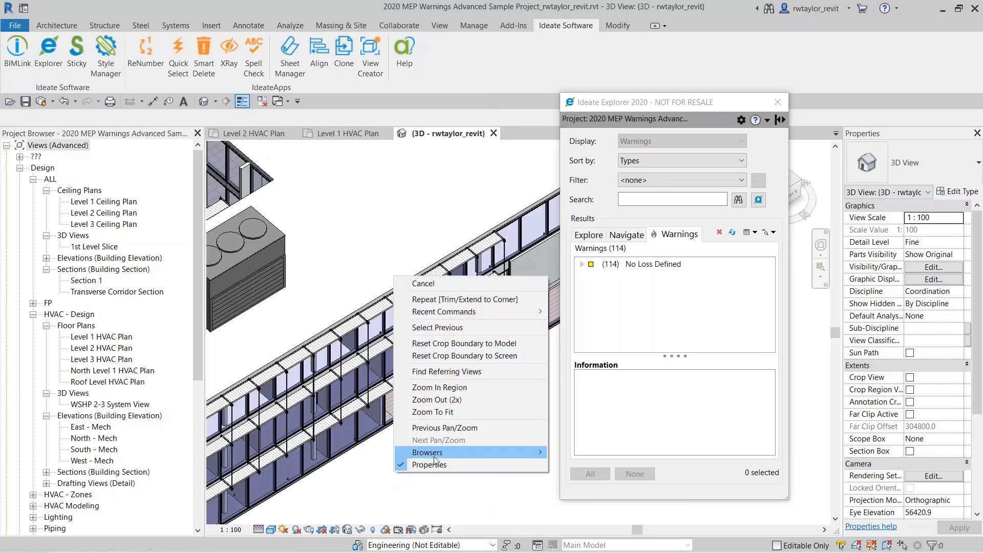
left_click(439, 412)
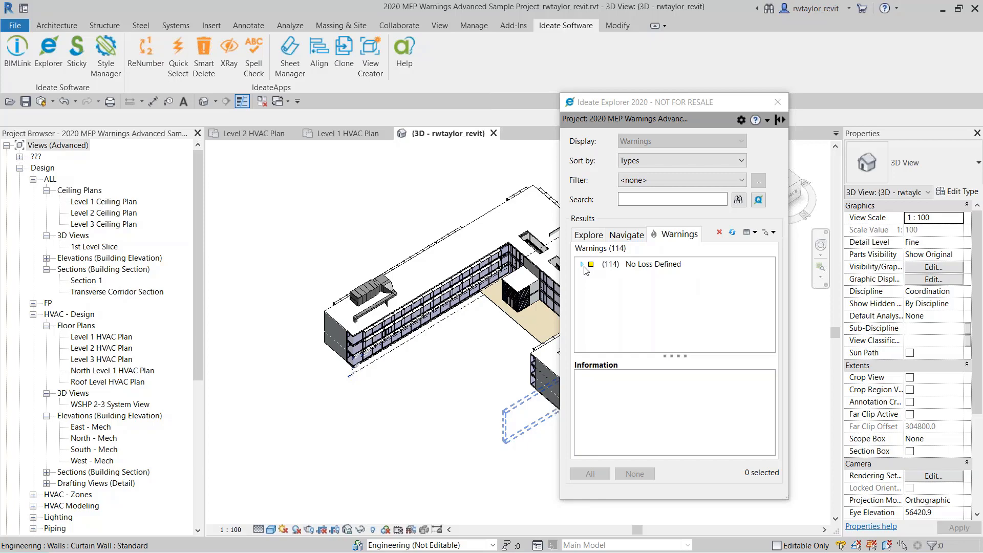
- Switch to the PowerPoint slide show and advance to the Outstanding Support! slide
key("alt+Tab")
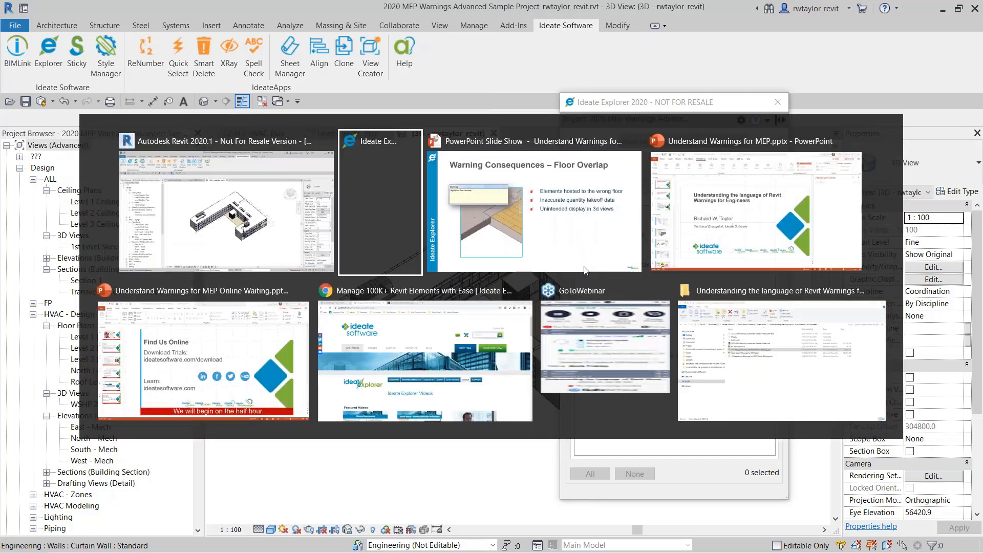
key("alt+Tab")
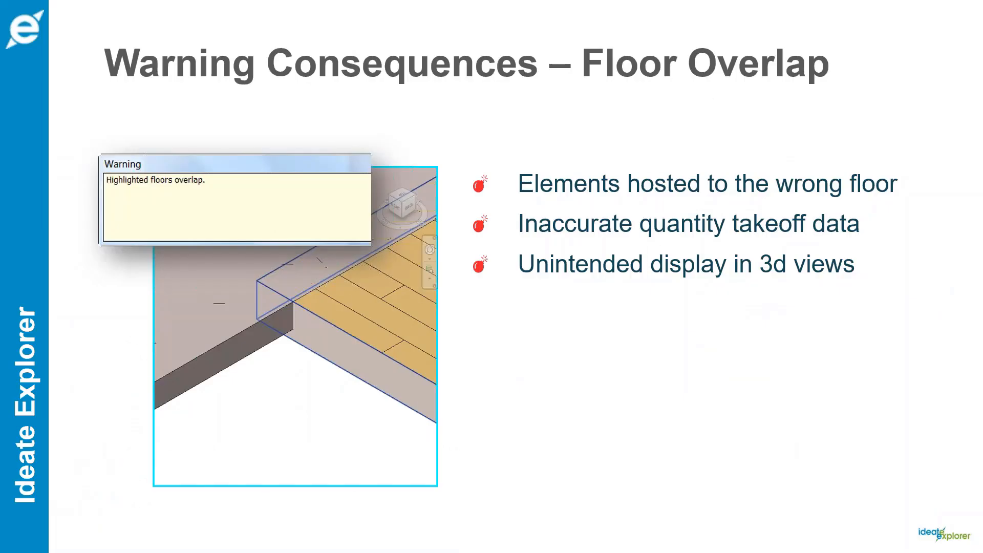
key("Right")
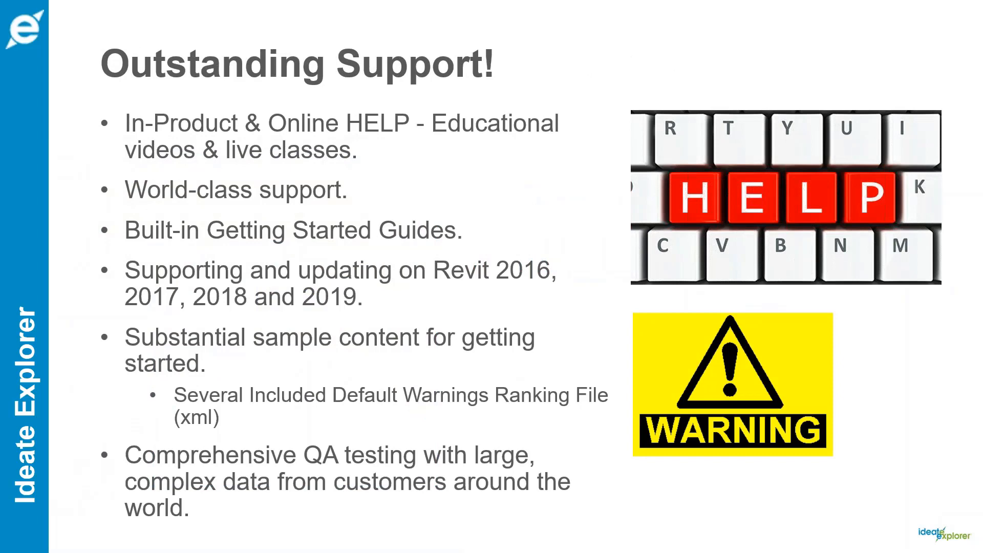